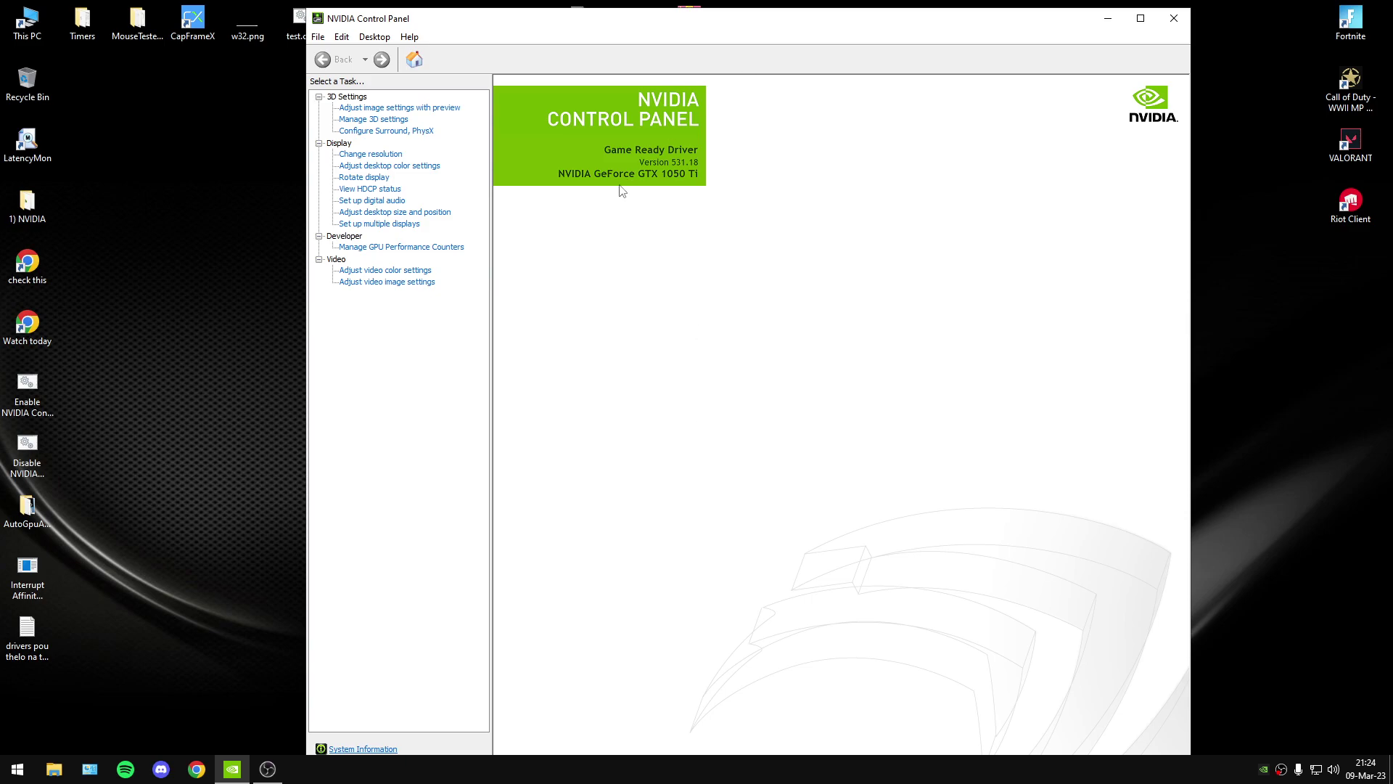
# Maximize NVIDIA Control Panel and show the Adjust Image Settings with Preview page.
pyautogui.moveTo(710, 24); pyautogui.dragTo(765, 55)
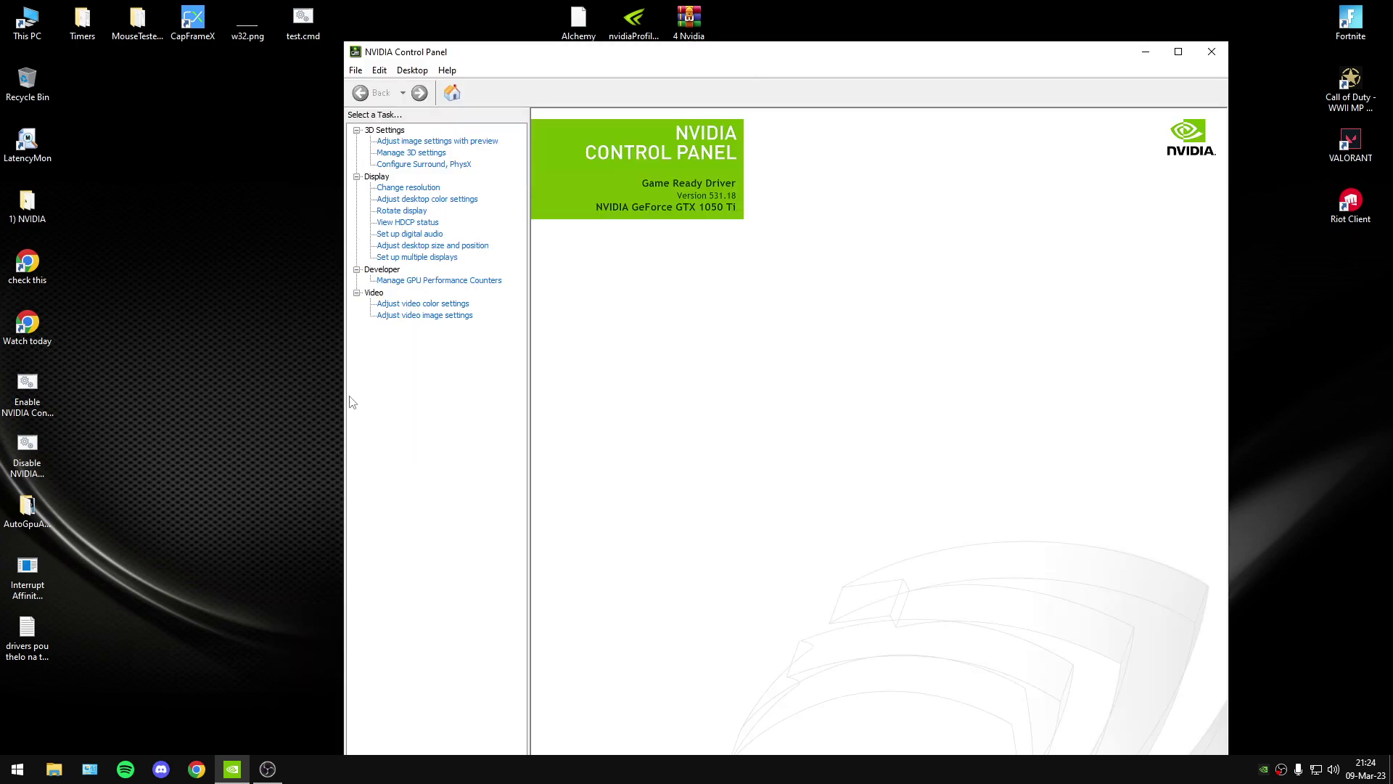
pyautogui.click(1177, 48)
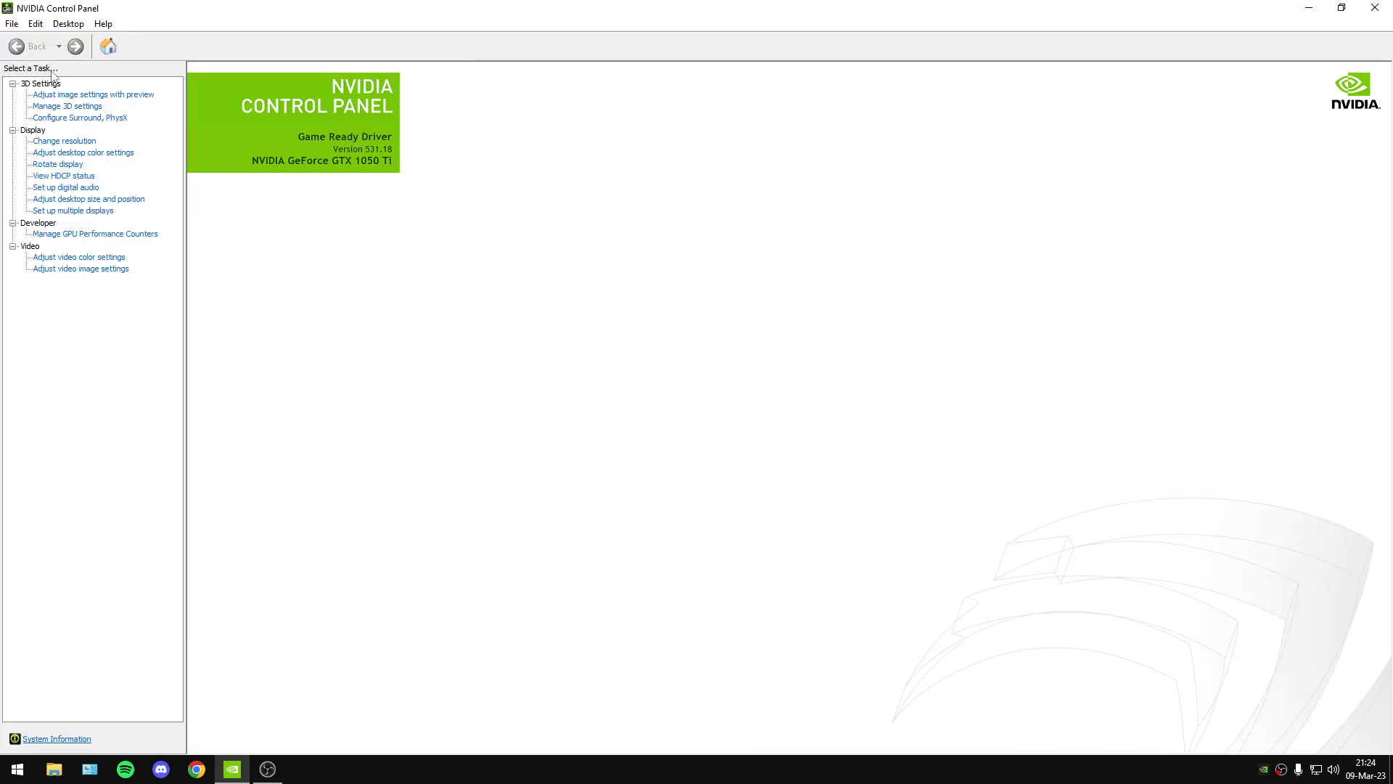
pyautogui.click(91, 108)
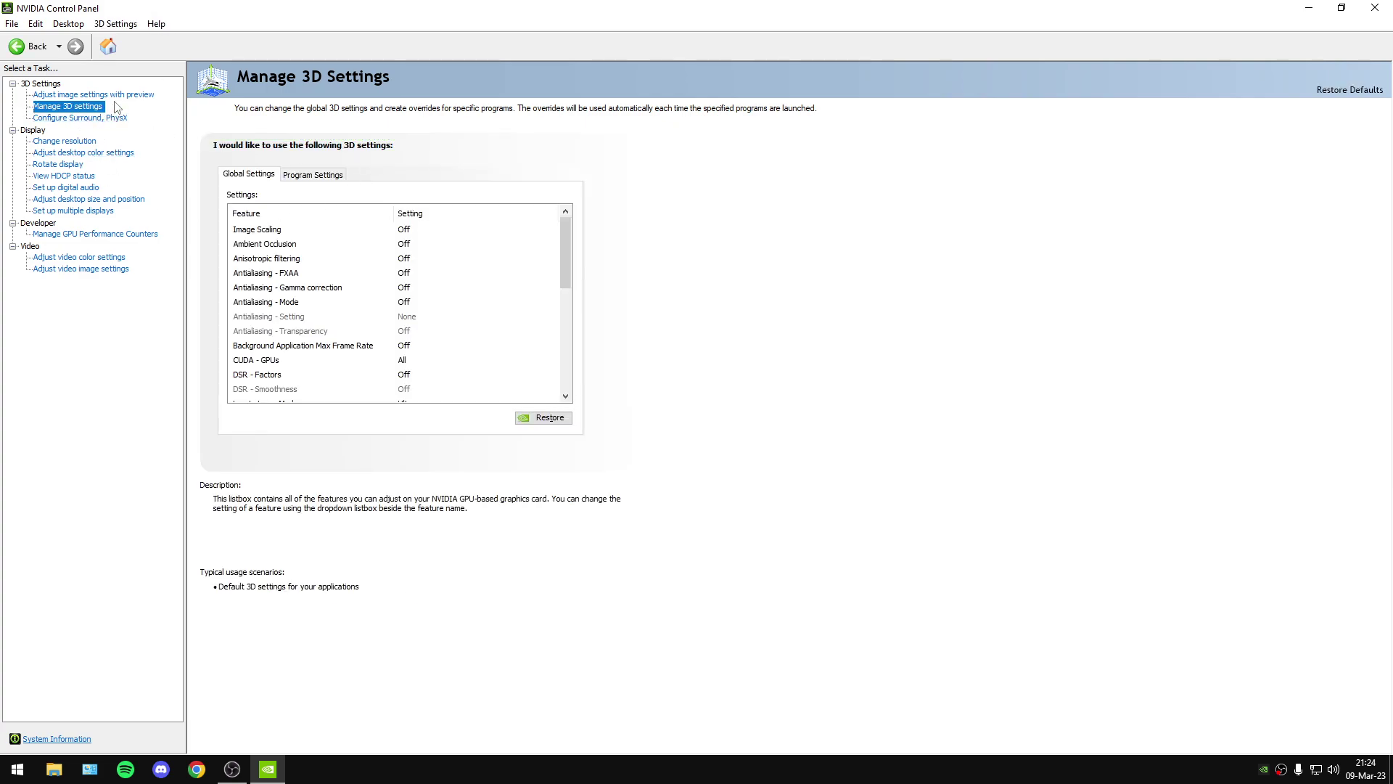
pyautogui.press('Up')
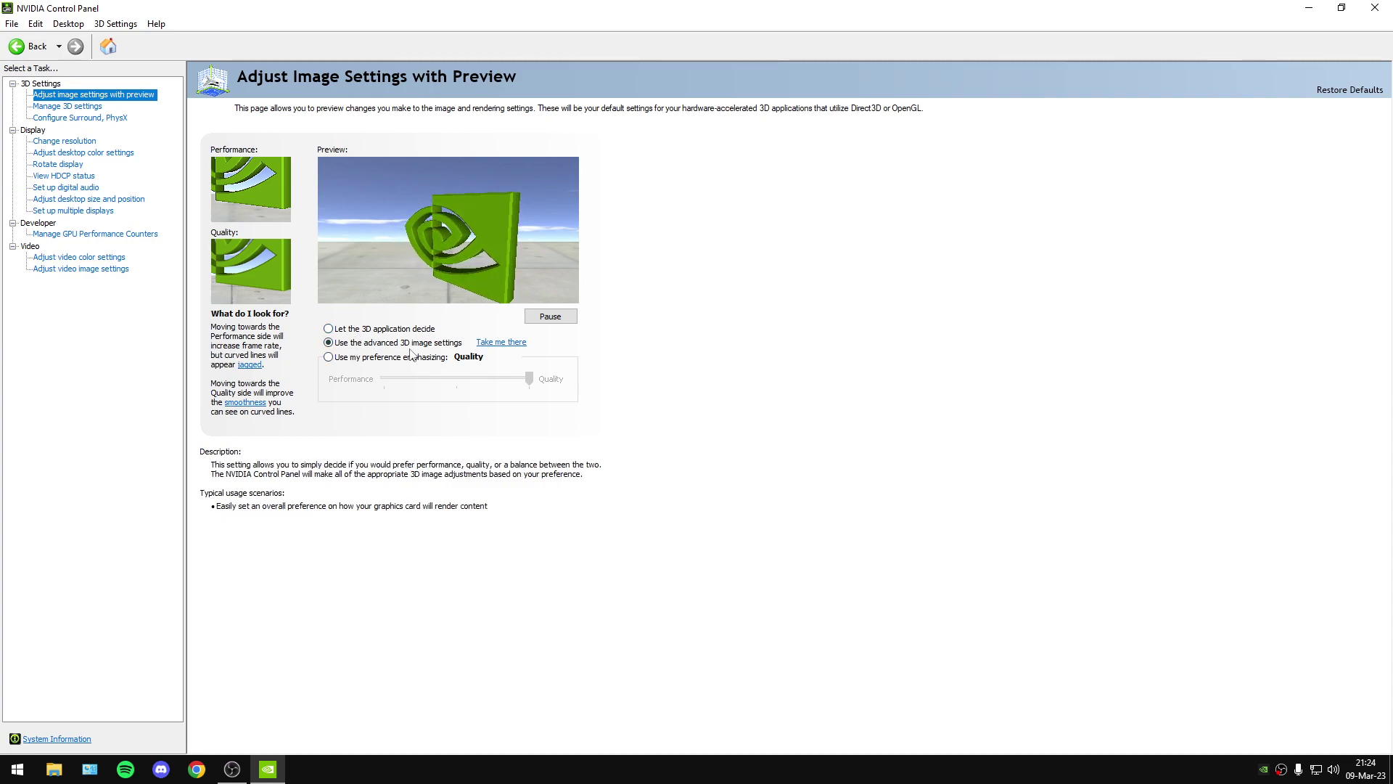
# Scroll the Manage 3D Global Settings list, checking Low Latency Mode on Ultra, then open Configure Surround, PhysX.
pyautogui.click(499, 345)
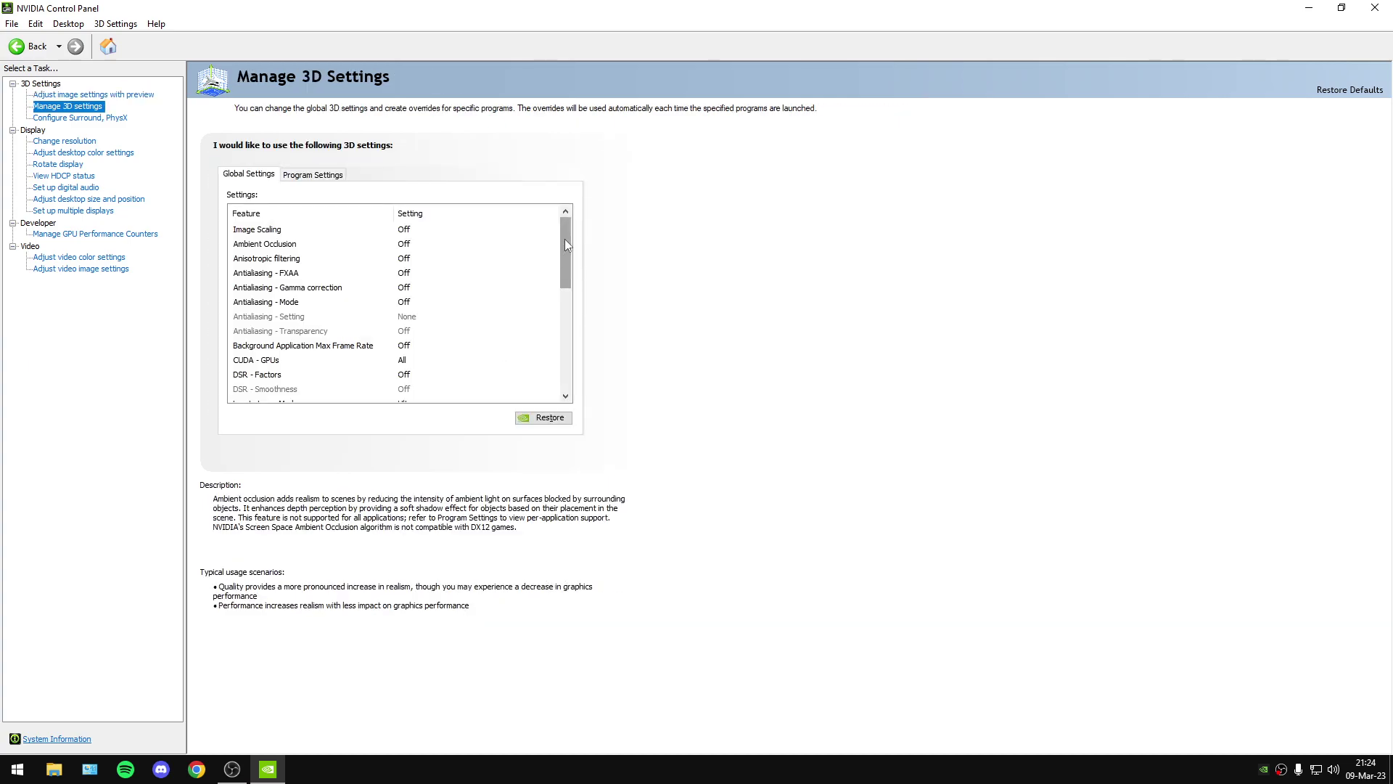
pyautogui.moveTo(566, 238); pyautogui.dragTo(565, 279)
pyautogui.click(511, 302)
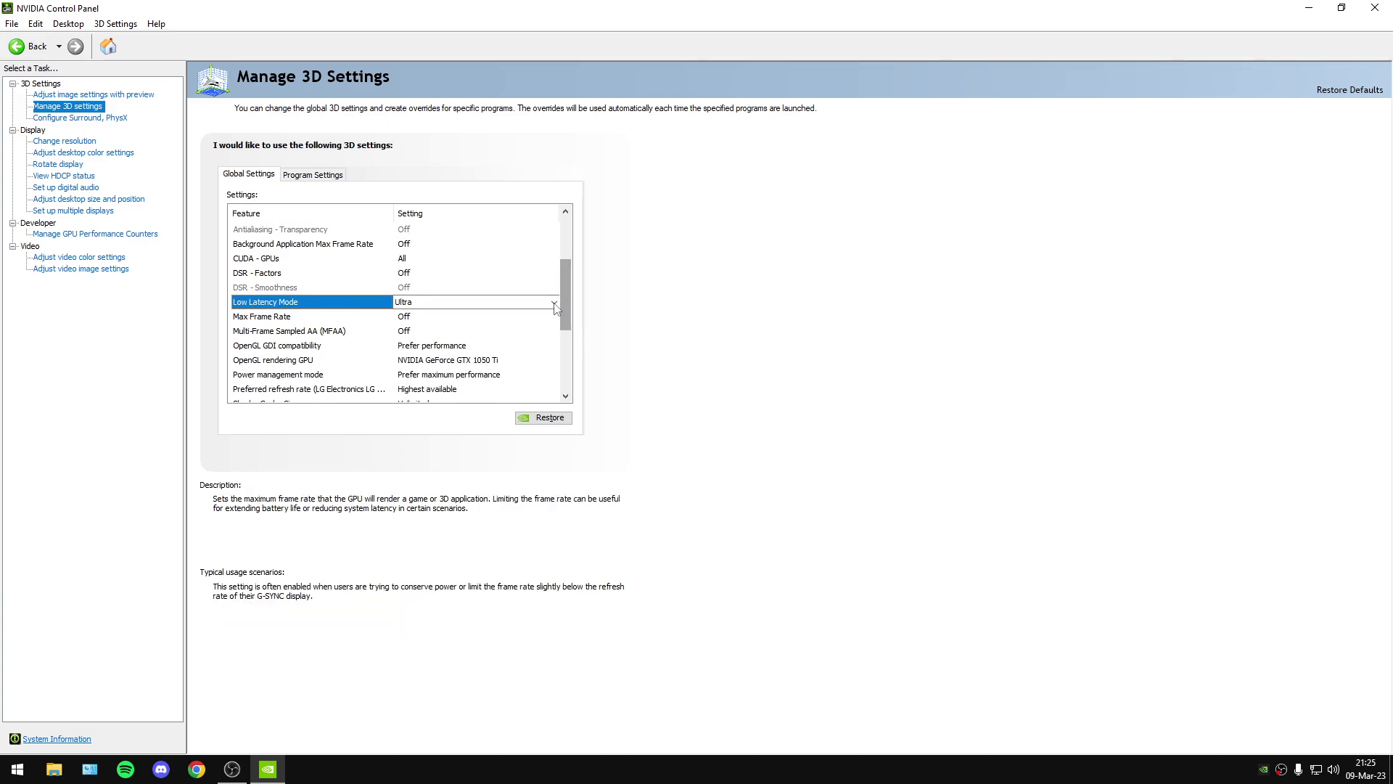
pyautogui.moveTo(564, 302); pyautogui.dragTo(566, 298)
pyautogui.moveTo(571, 305); pyautogui.dragTo(571, 328)
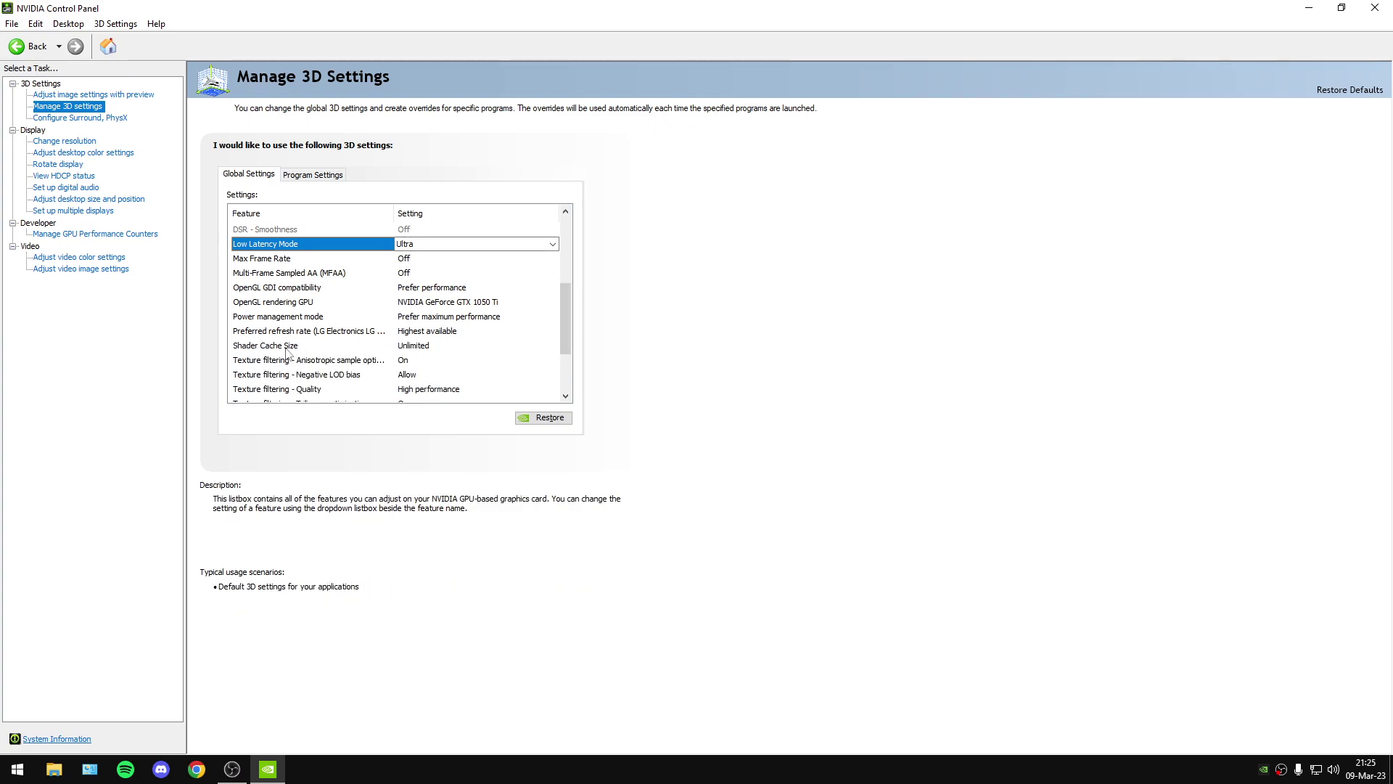
pyautogui.click(563, 374)
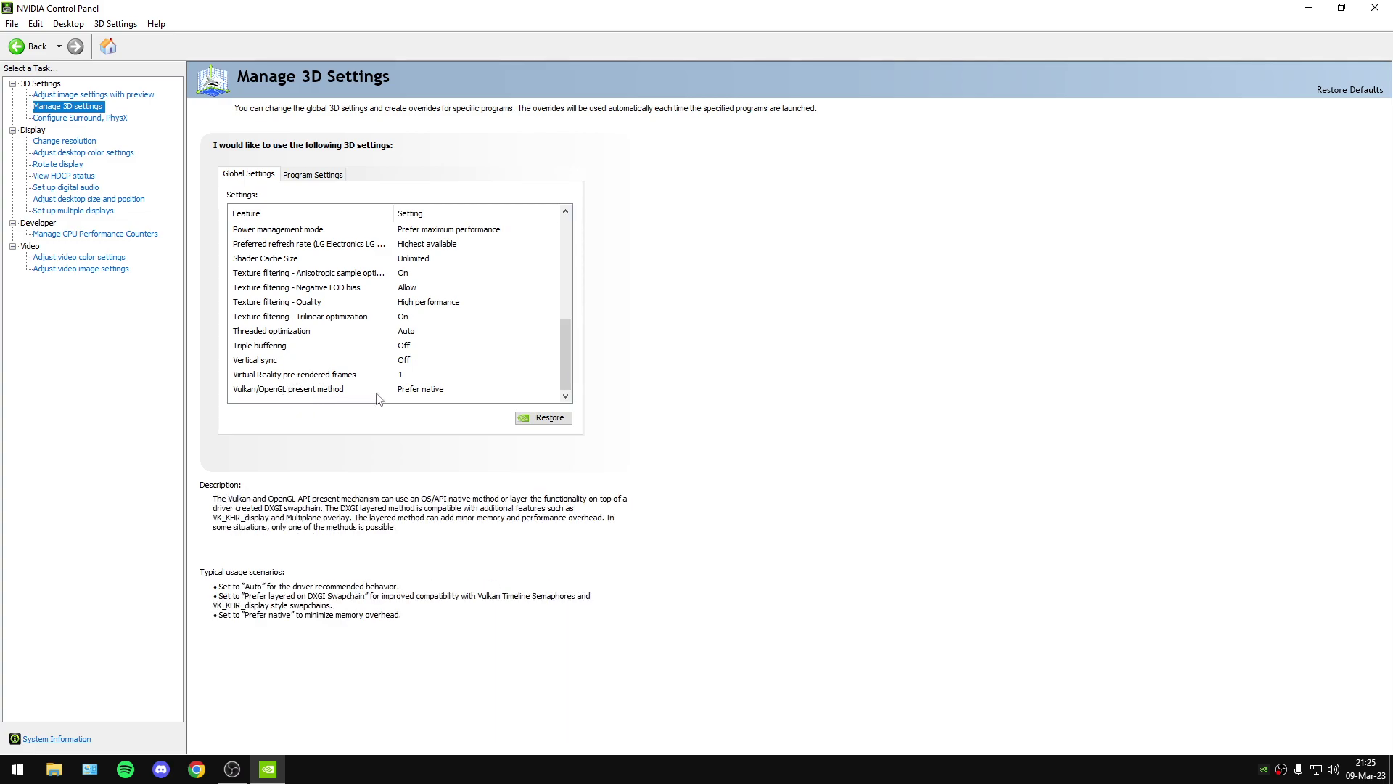
pyautogui.click(76, 117)
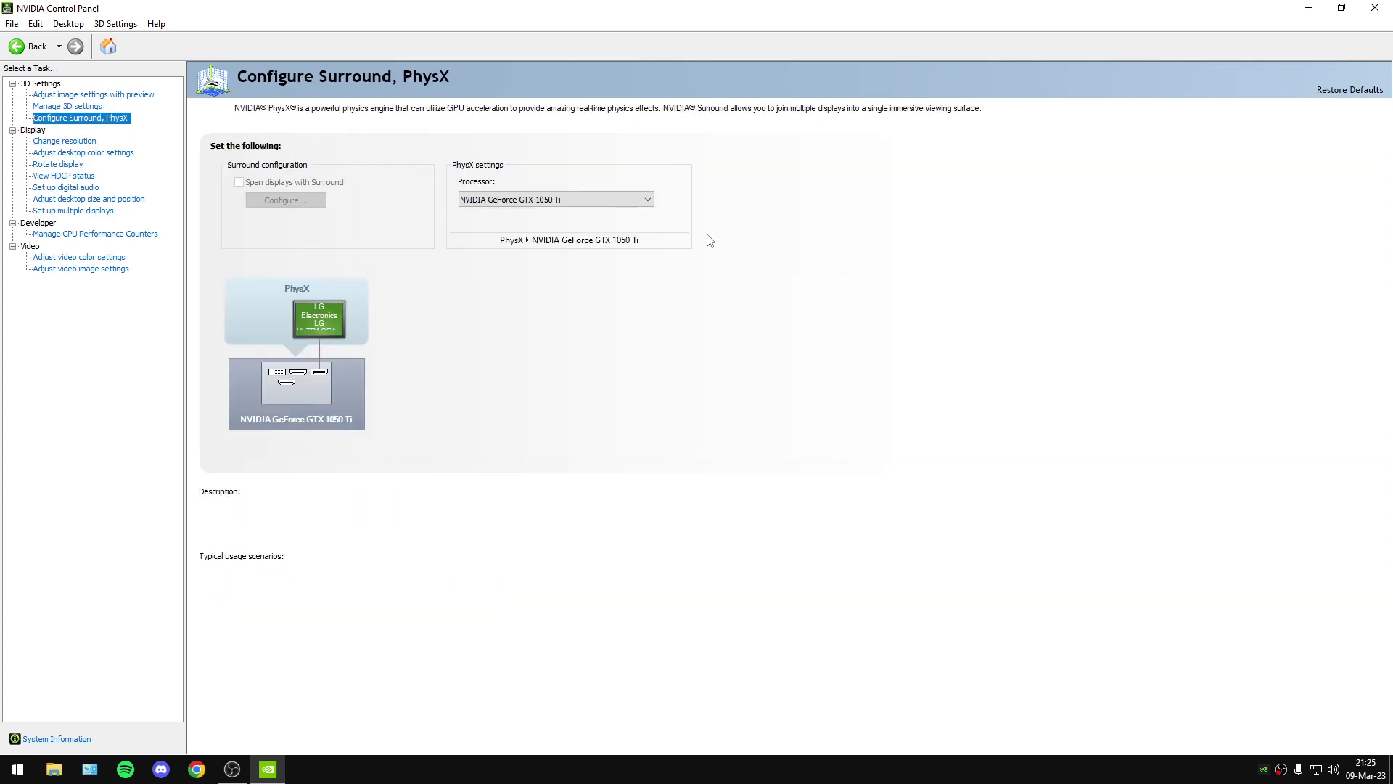
# Keep PhysX on the GeForce GTX 1050 Ti and view the 1920 × 1080 144Hz resolution page.
pyautogui.click(517, 200)
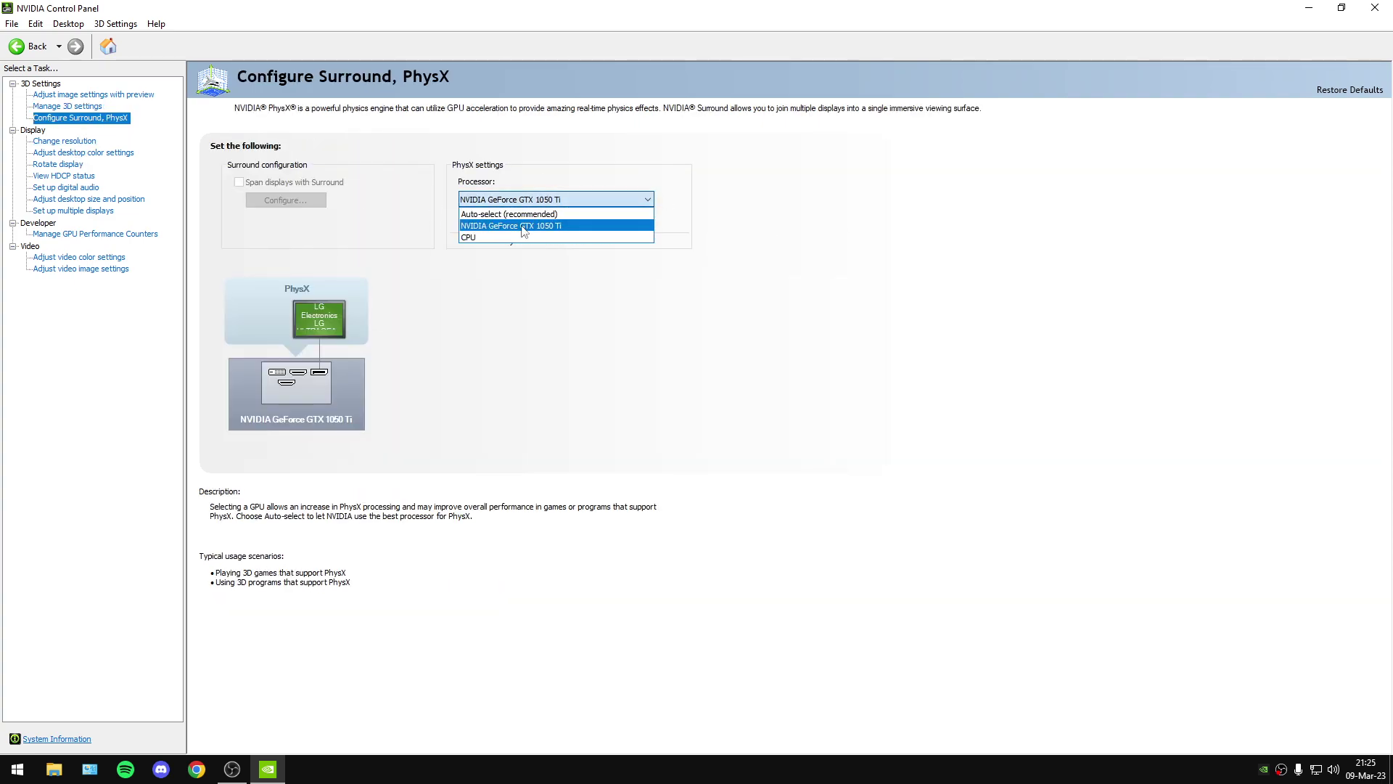
pyautogui.click(523, 229)
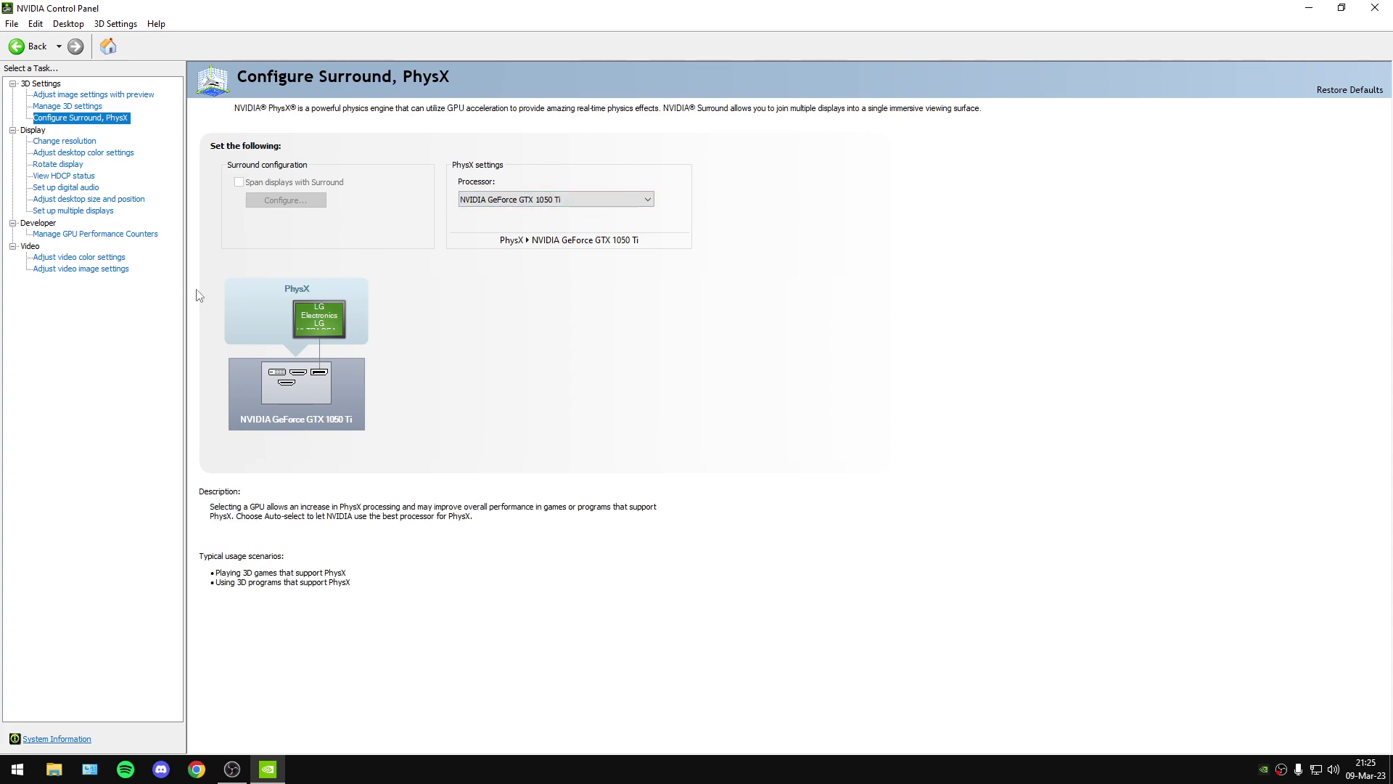
pyautogui.click(64, 141)
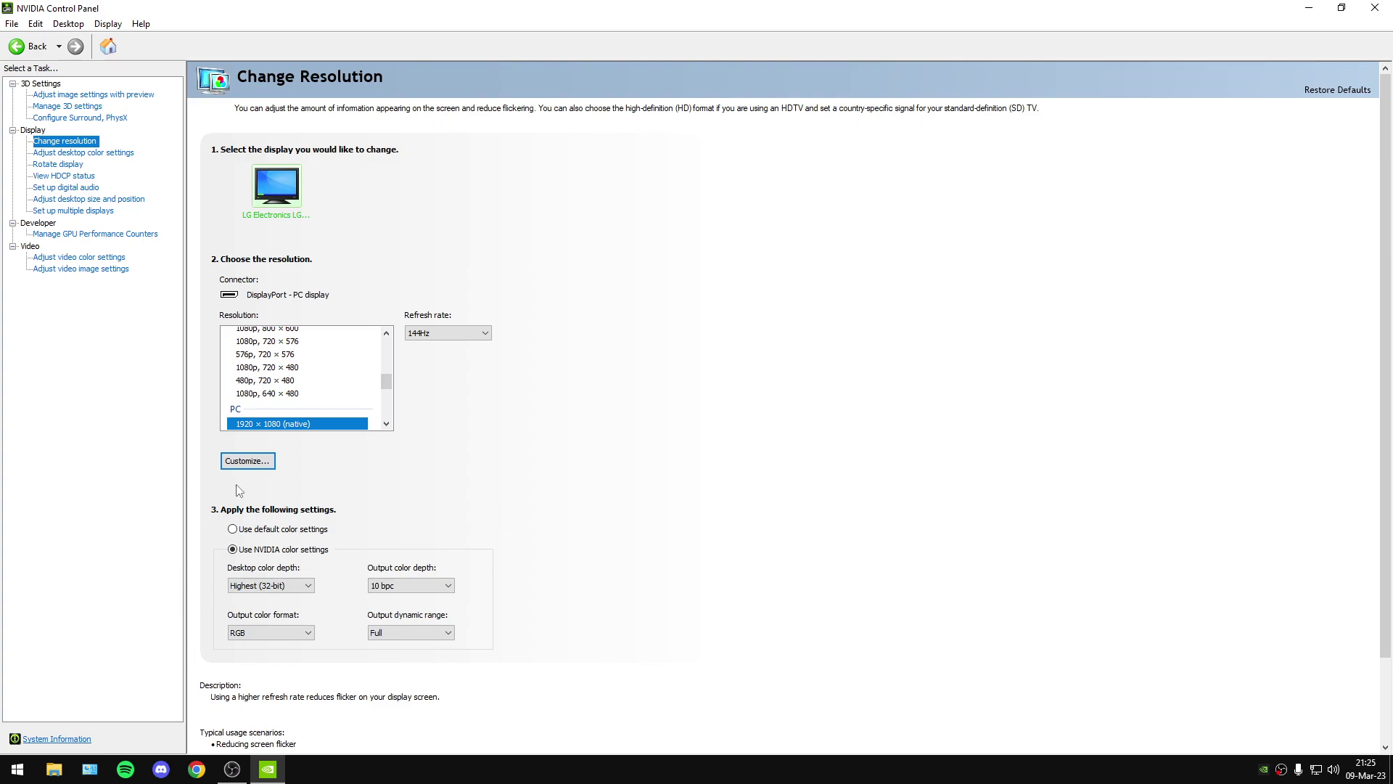
# Check the desktop color, digital audio, desktop size and position, and GPU performance counter pages.
pyautogui.click(51, 153)
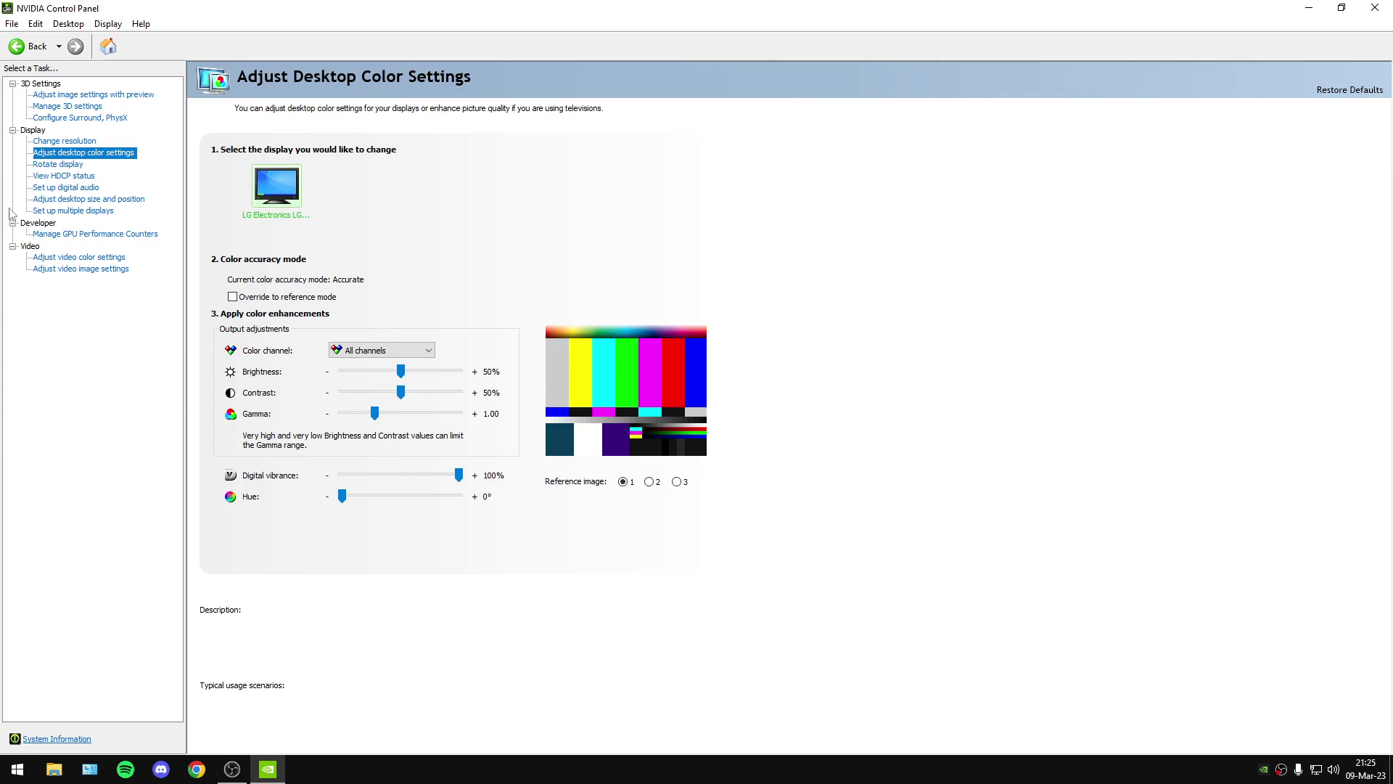
pyautogui.click(65, 188)
pyautogui.click(73, 199)
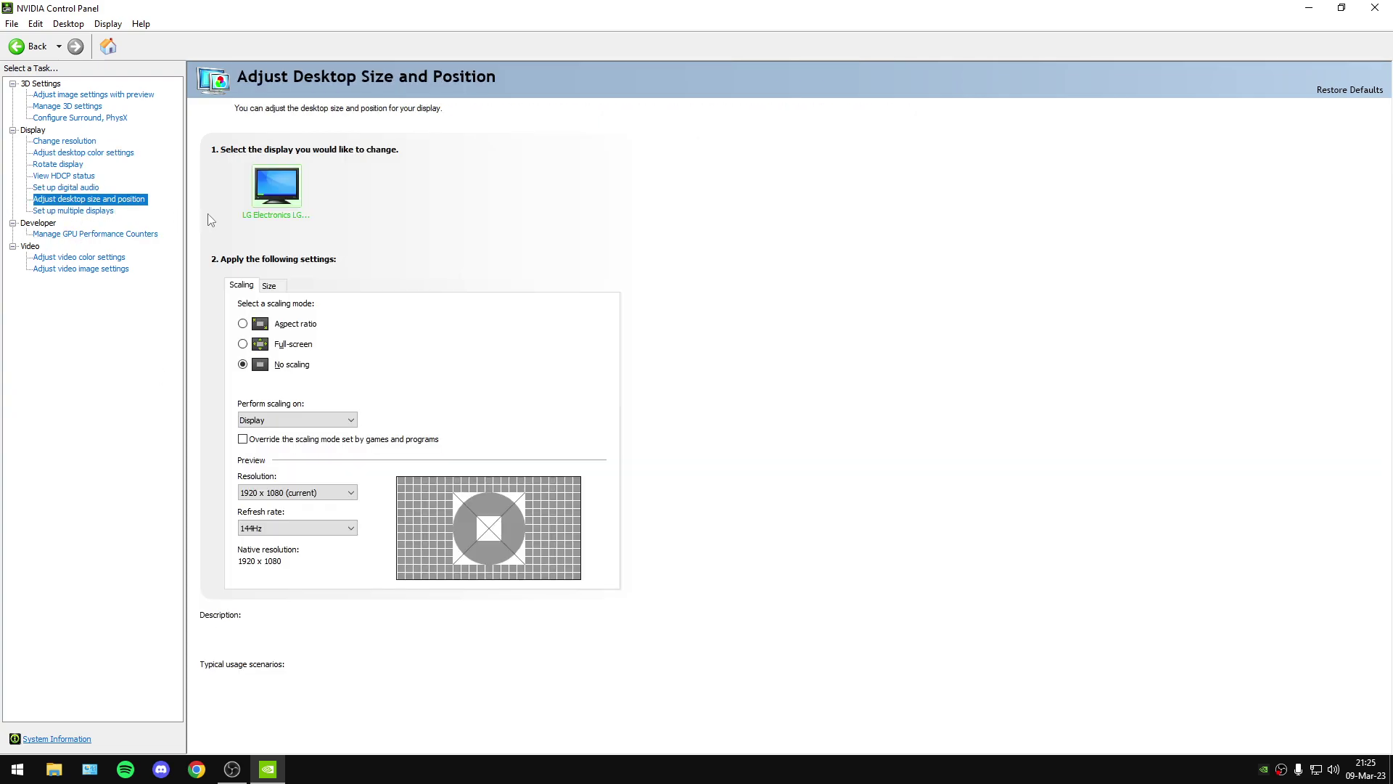
pyautogui.moveTo(270, 376)
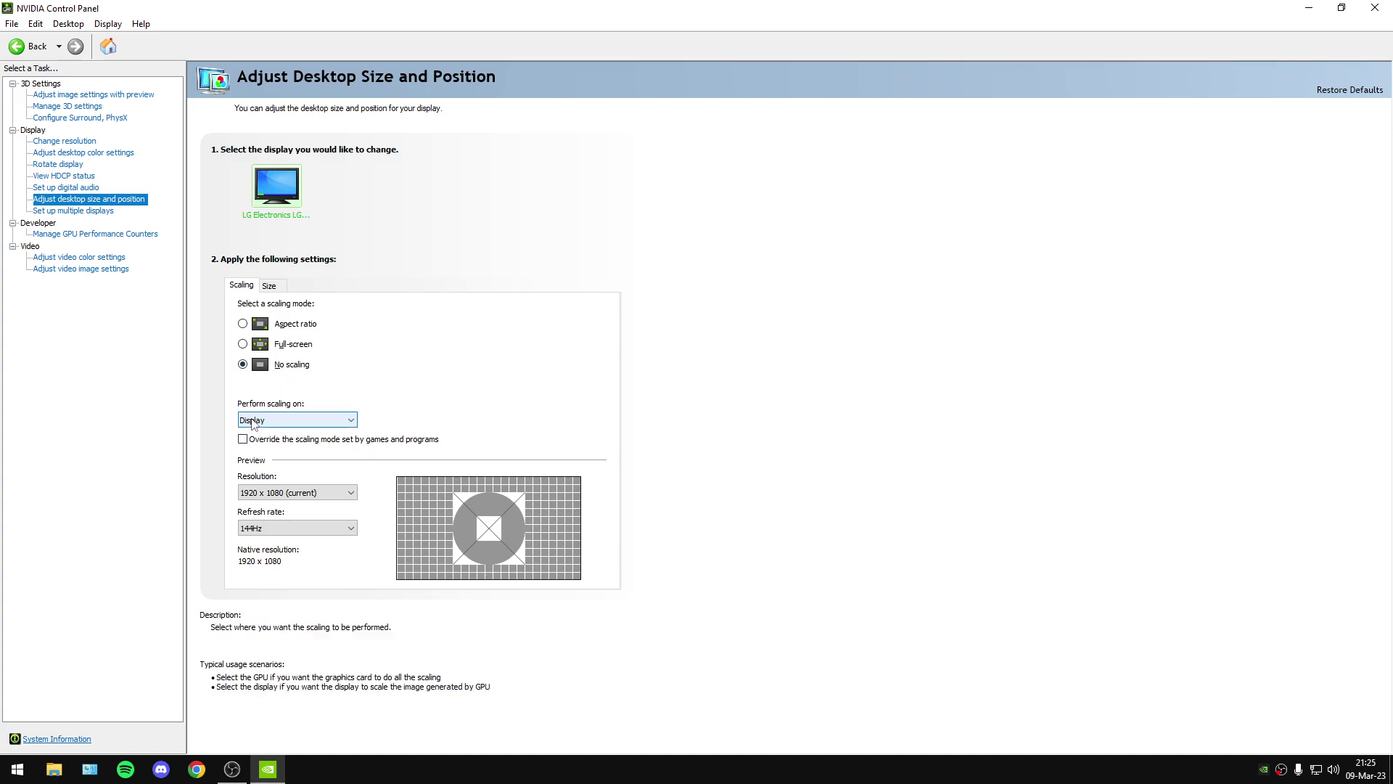
pyautogui.click(82, 235)
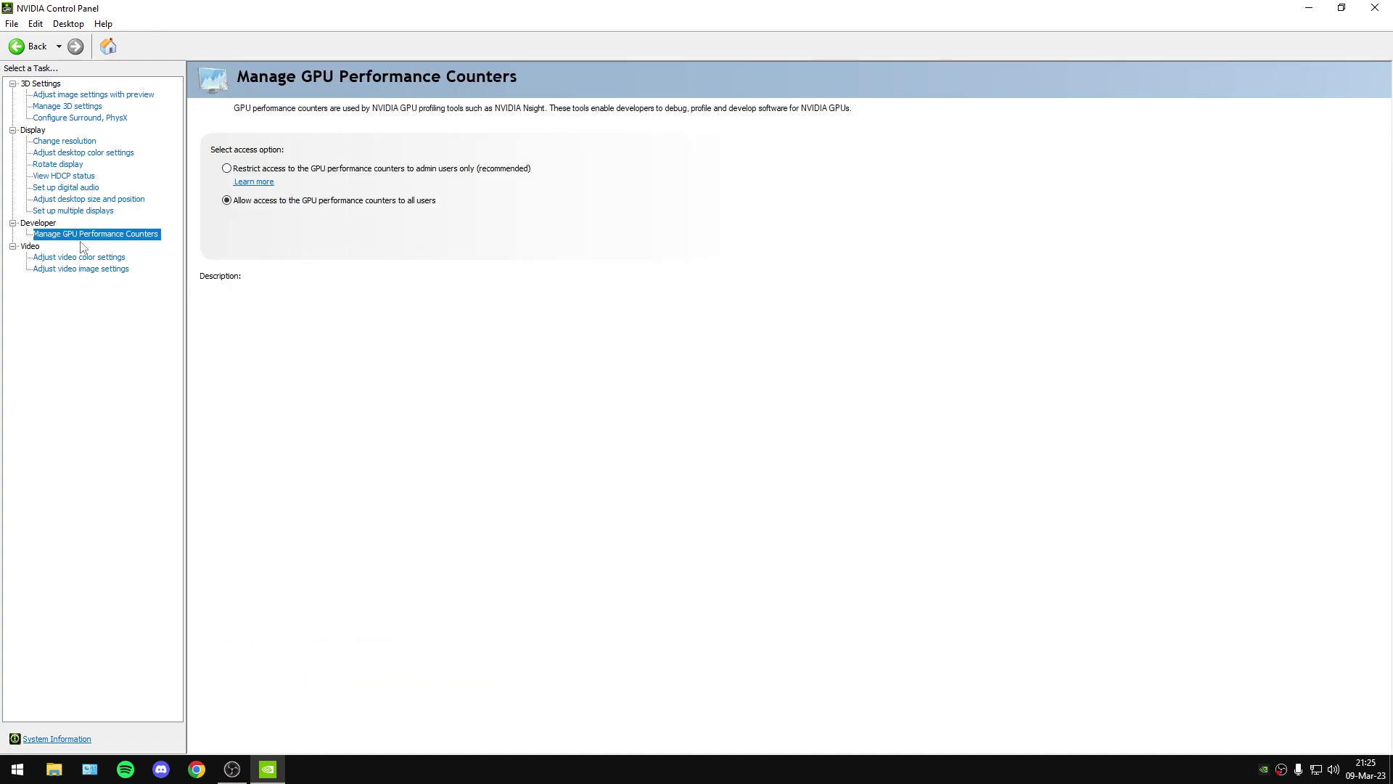
# Look over the Desktop menu options without changes, then view the video color settings at Full (0-255).
pyautogui.moveTo(238, 207)
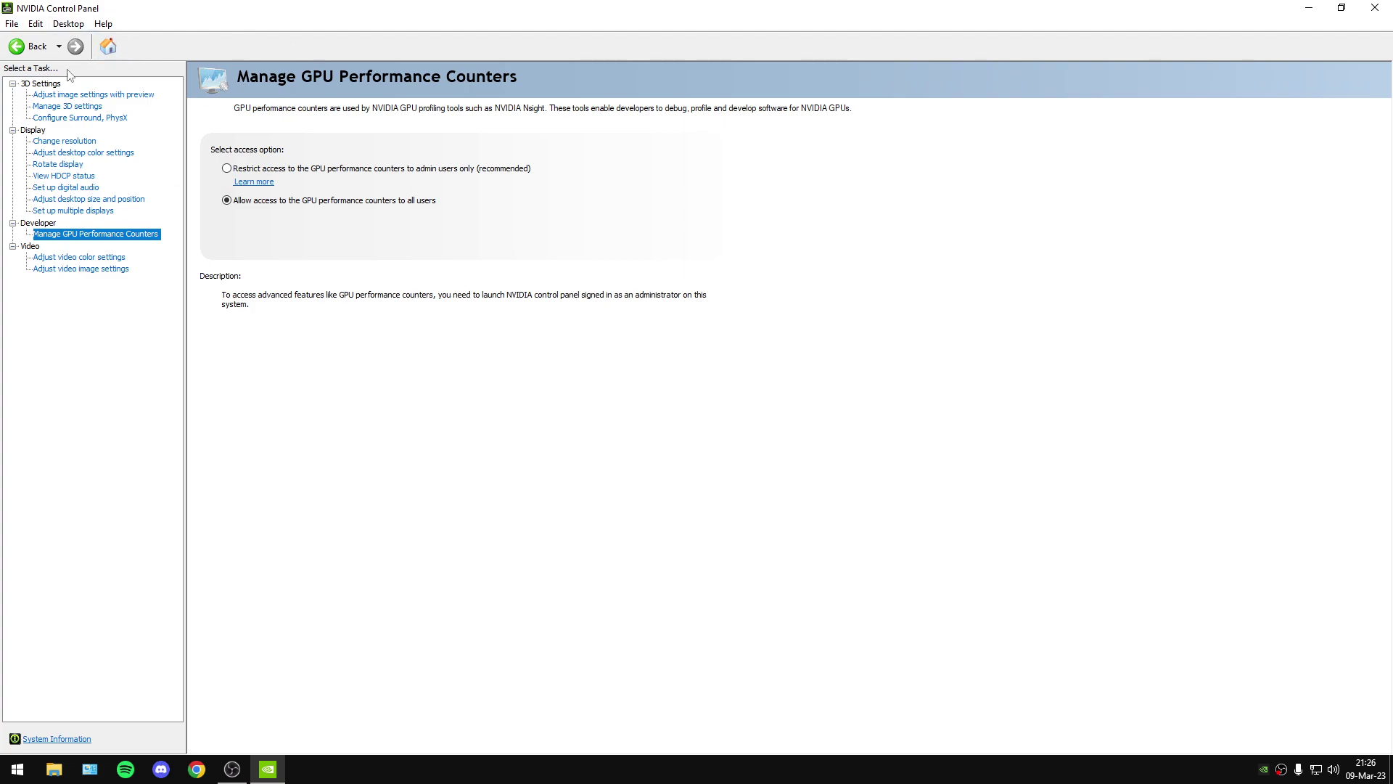
pyautogui.click(67, 24)
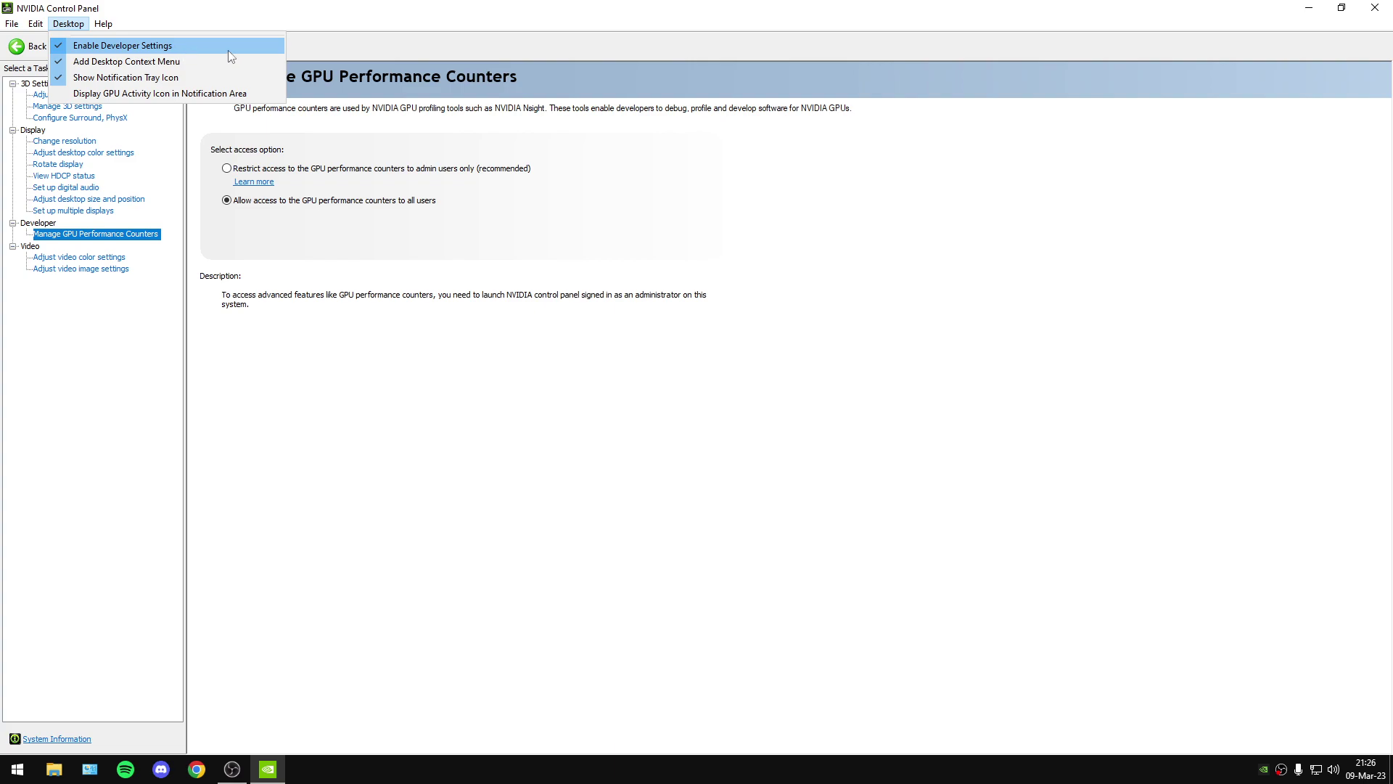
pyautogui.click(317, 404)
pyautogui.click(73, 258)
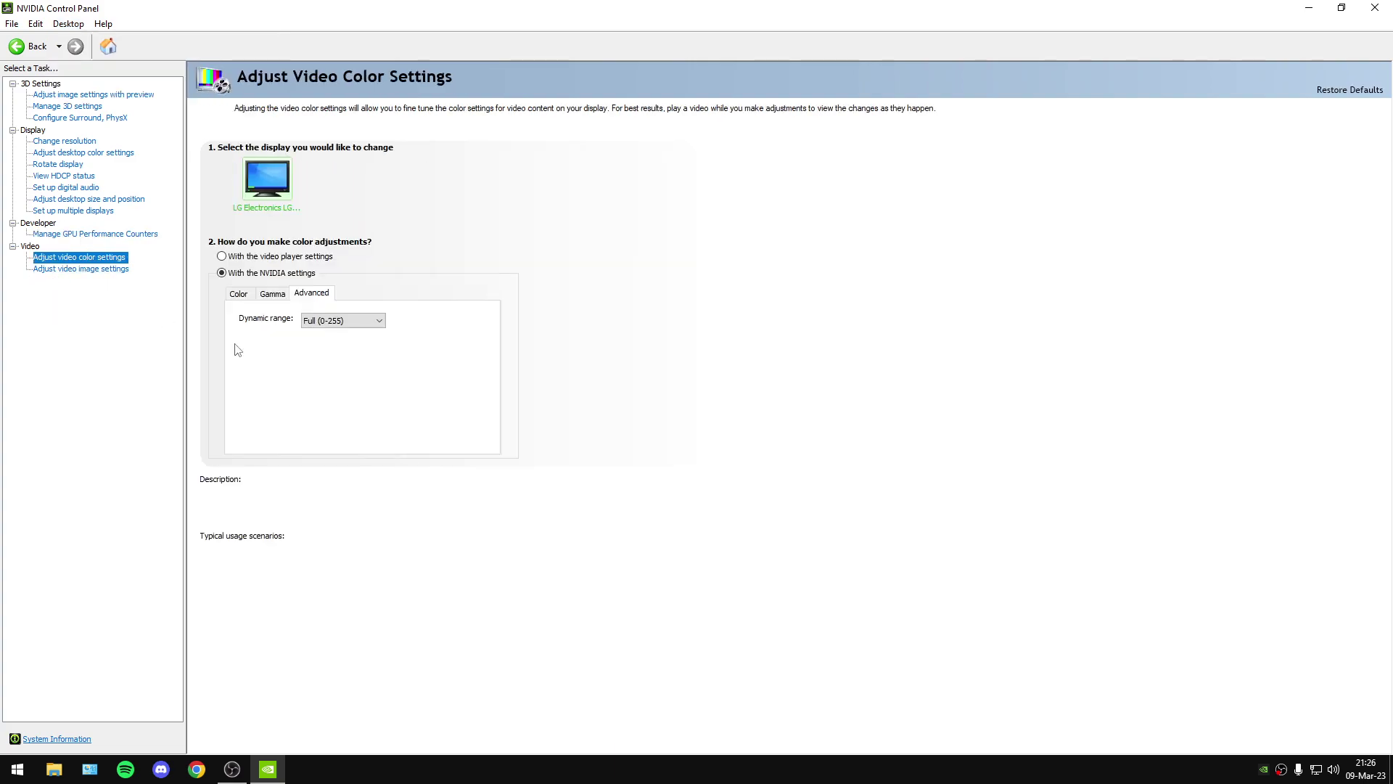
# Review the video image and video color pages' Gamma, Color and Advanced tabs, then close the panel.
pyautogui.click(103, 269)
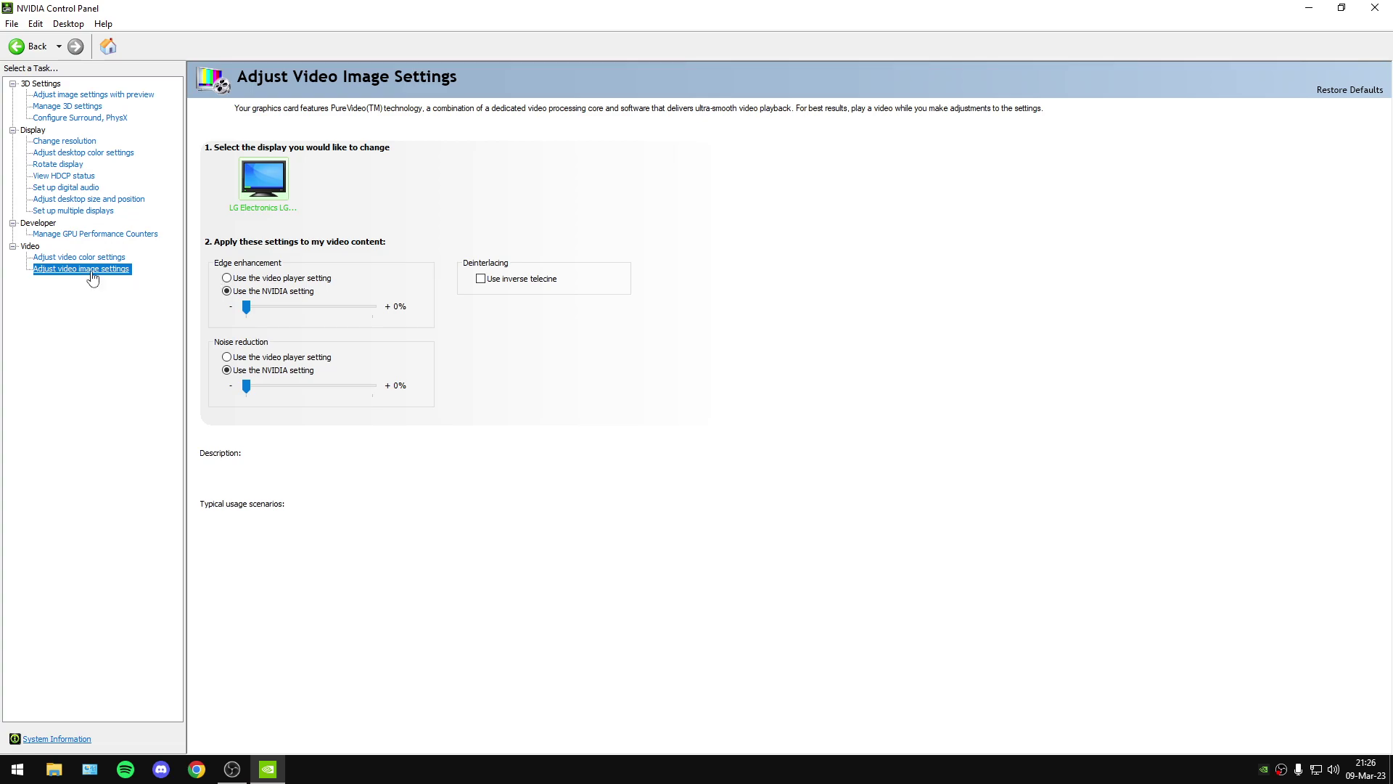
pyautogui.click(86, 258)
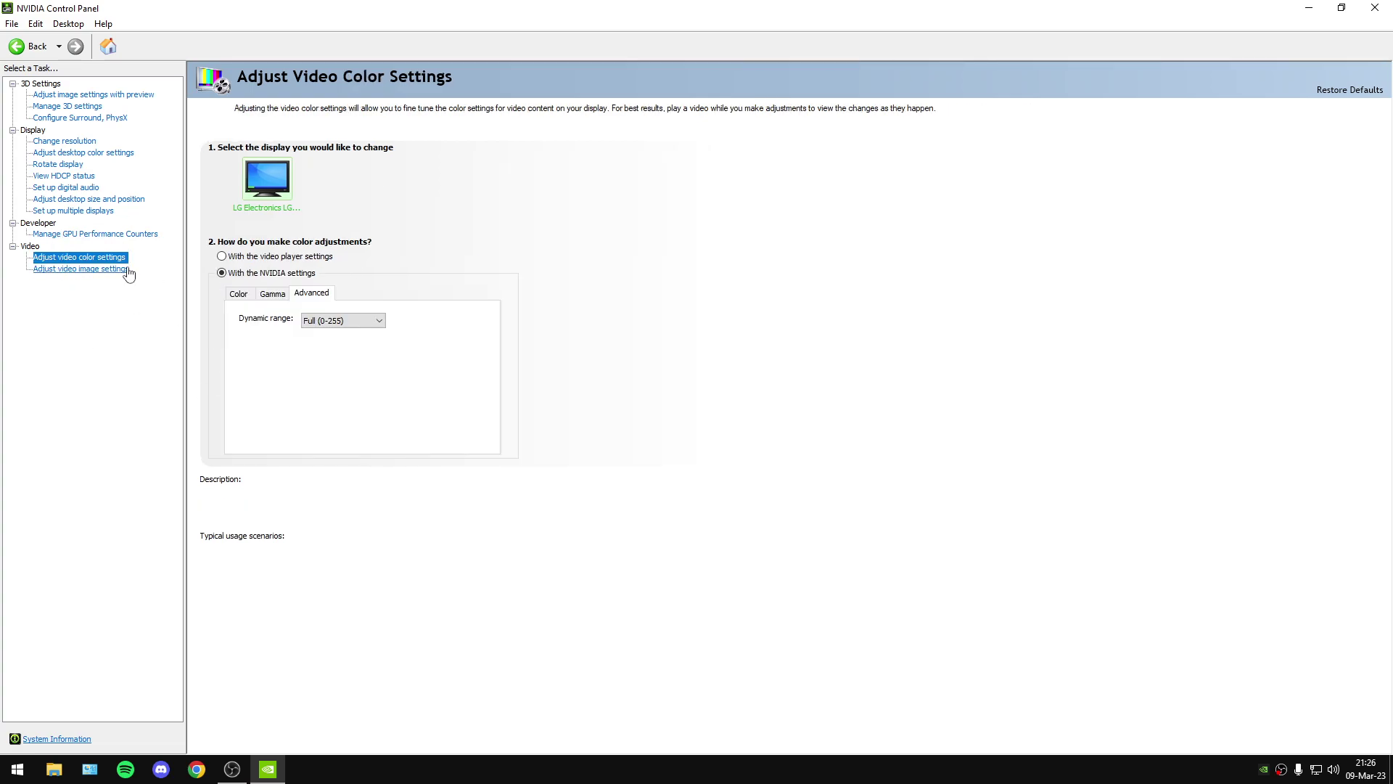
pyautogui.click(264, 294)
pyautogui.click(239, 294)
pyautogui.click(311, 293)
pyautogui.click(93, 106)
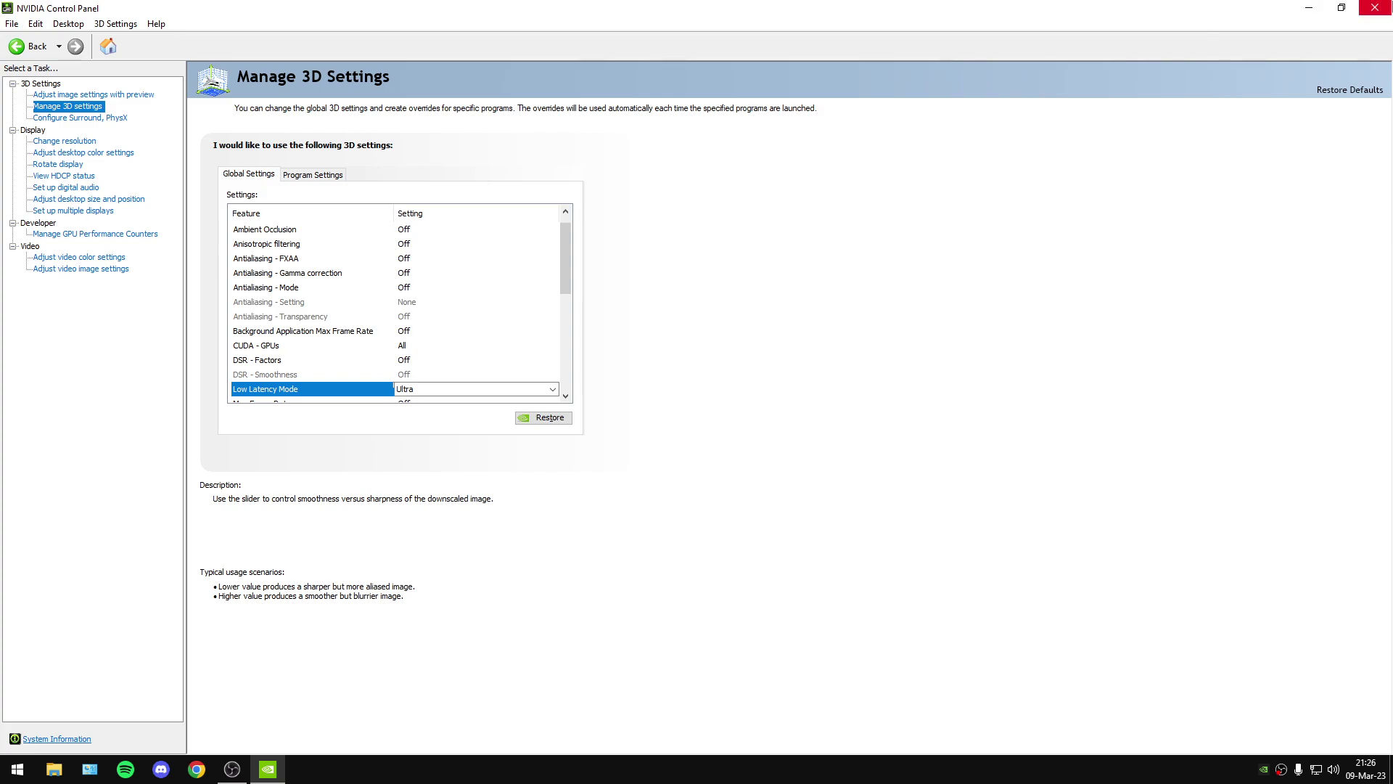
pyautogui.click(1374, 8)
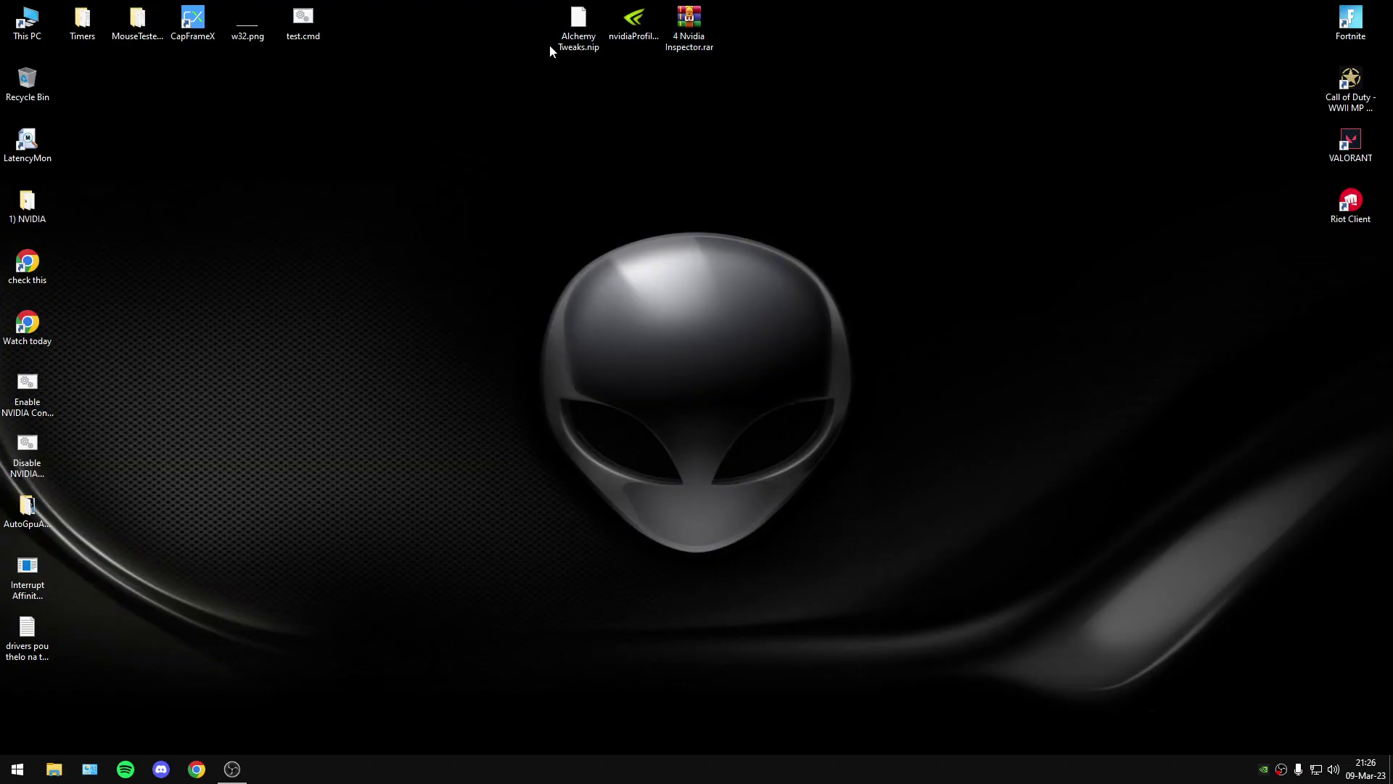
# Launch NVIDIA Profile Inspector and snap its window to the right half of the screen.
pyautogui.moveTo(552, 40); pyautogui.dragTo(522, 283)
pyautogui.moveTo(425, 191); pyautogui.dragTo(666, 461)
pyautogui.doubleClick(633, 22)
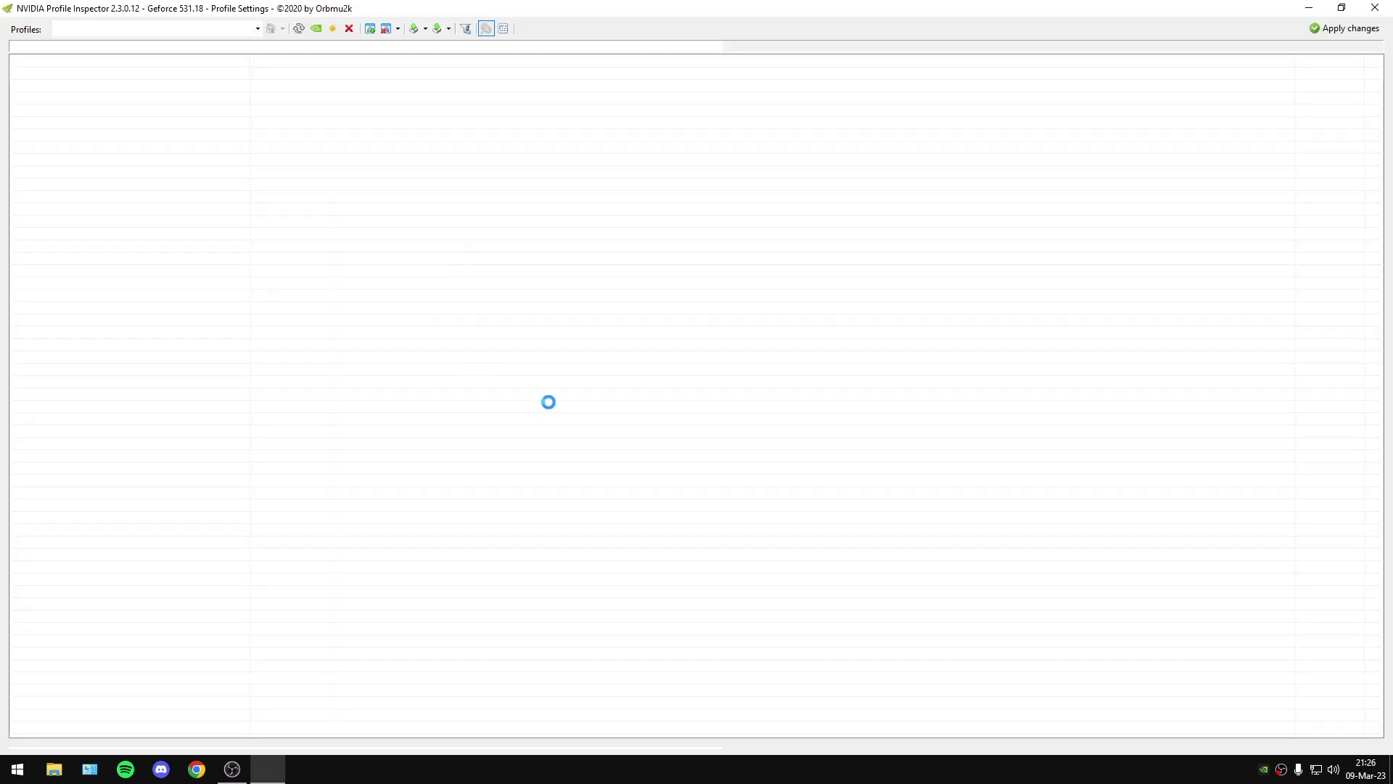
pyautogui.click(1341, 8)
pyautogui.moveTo(567, 9); pyautogui.dragTo(556, 9)
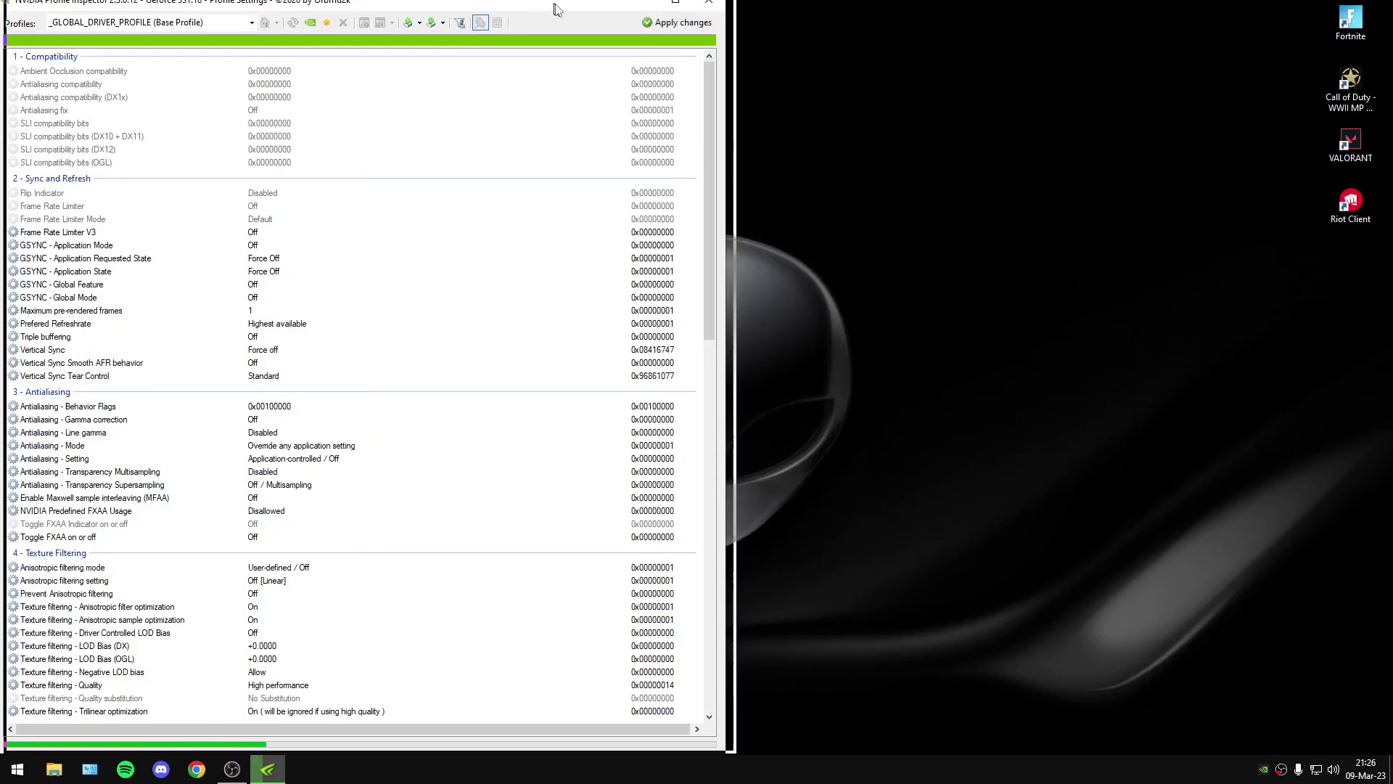
pyautogui.press('super+Right')
pyautogui.press('super+Right')
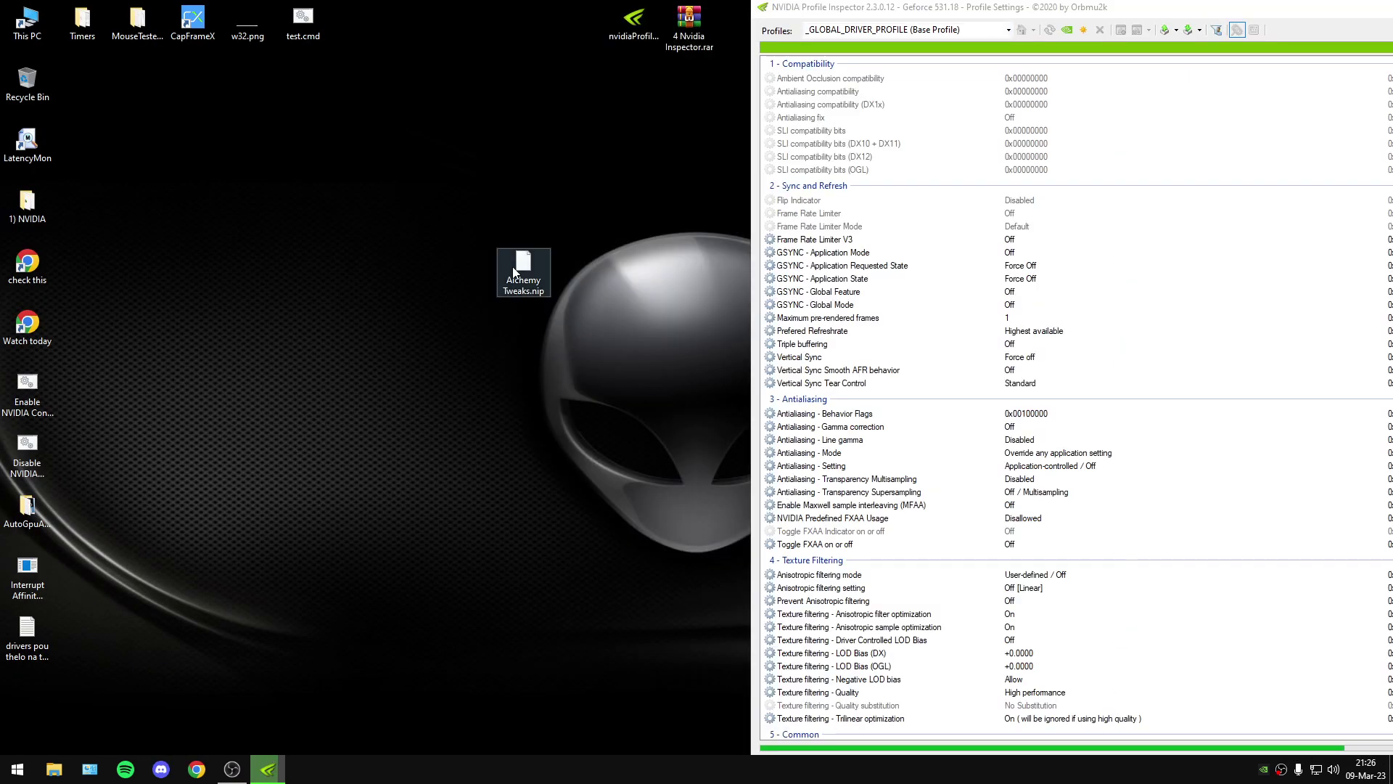
# Import Alchemy Tweaks.nip into the global profile and confirm the success message.
pyautogui.moveTo(512, 267); pyautogui.dragTo(1065, 254)
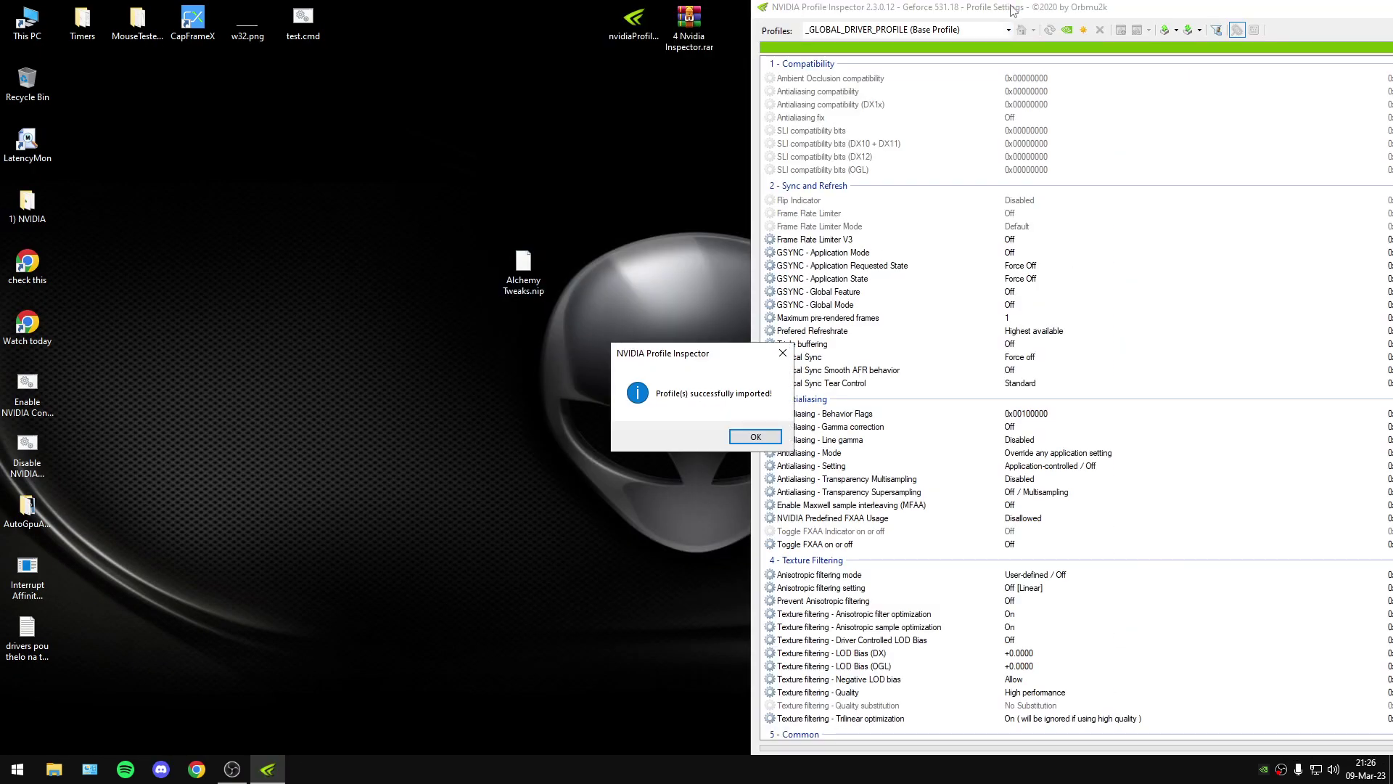
pyautogui.click(755, 438)
pyautogui.press('super+Left')
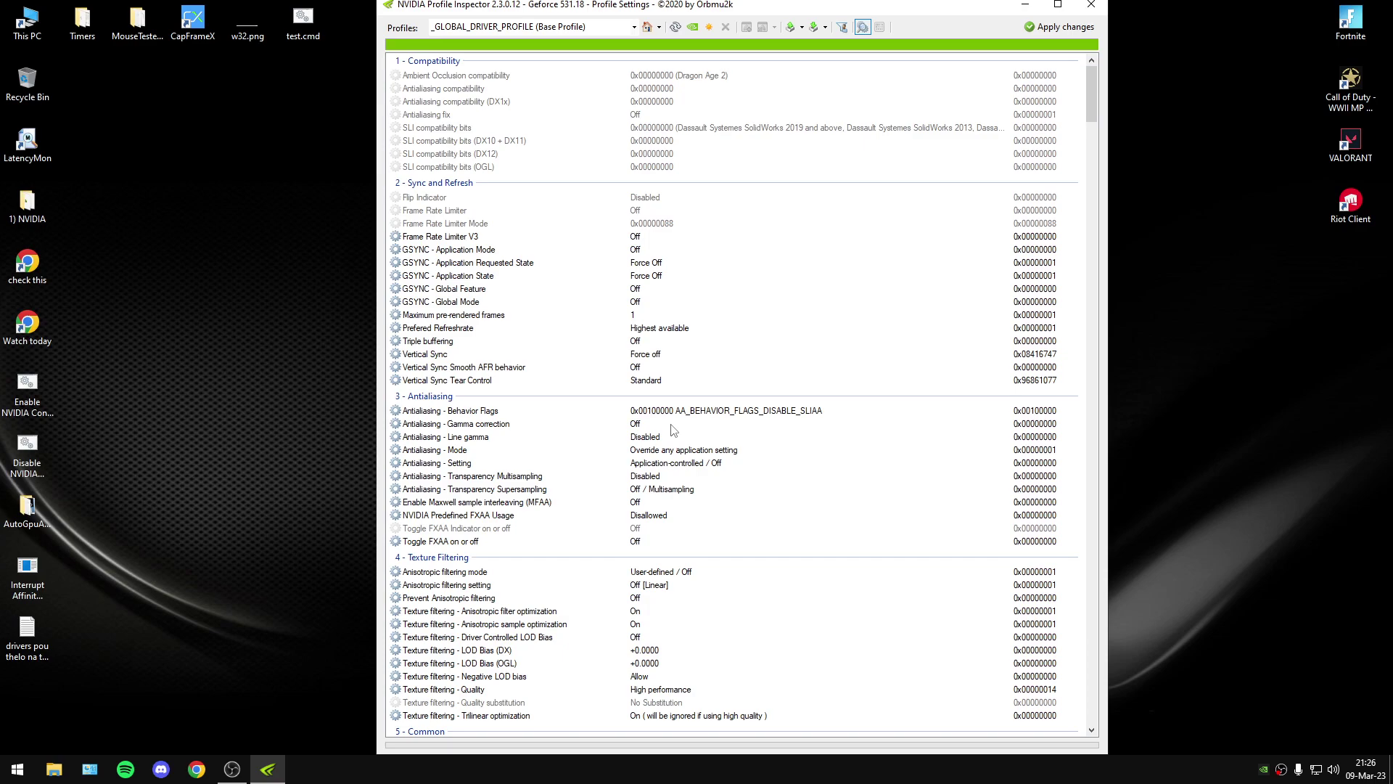
pyautogui.scroll(-5, 552, 491)
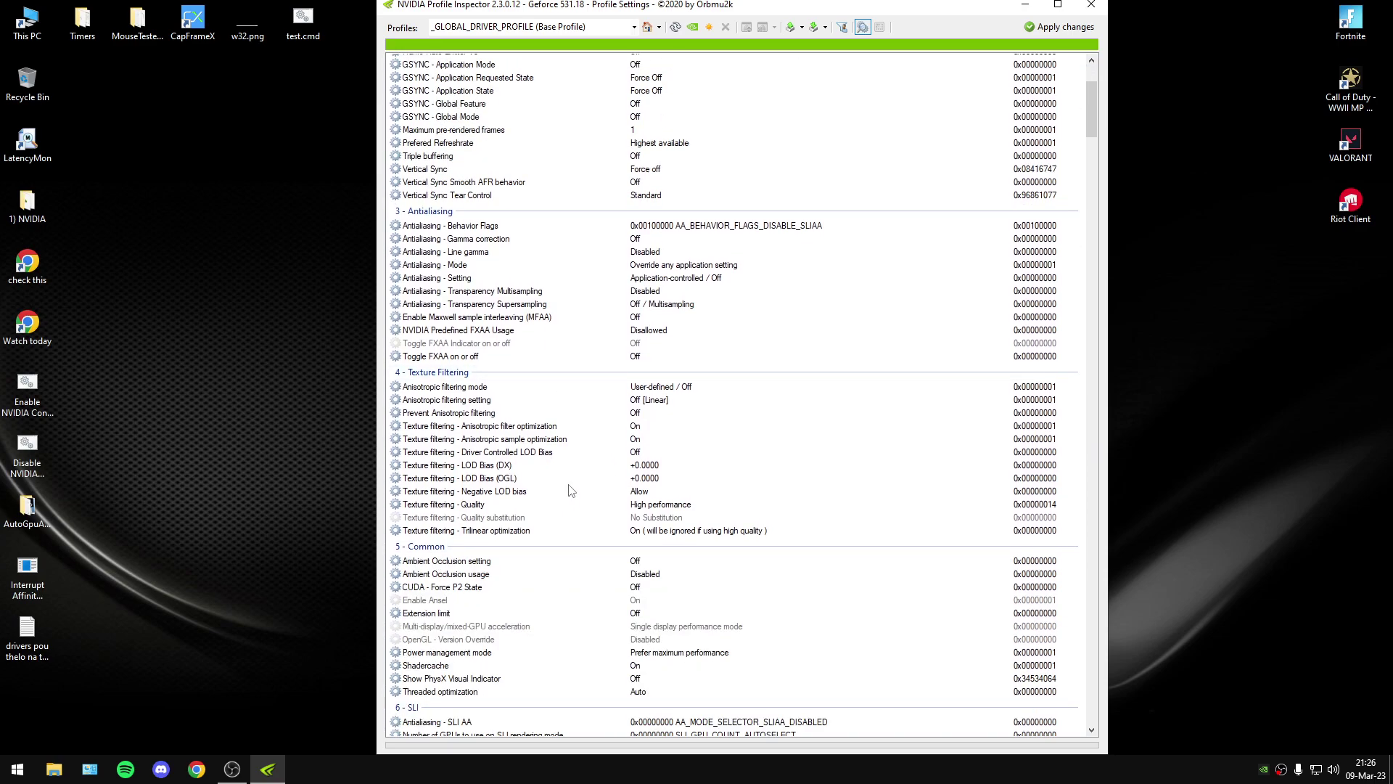
pyautogui.click(452, 600)
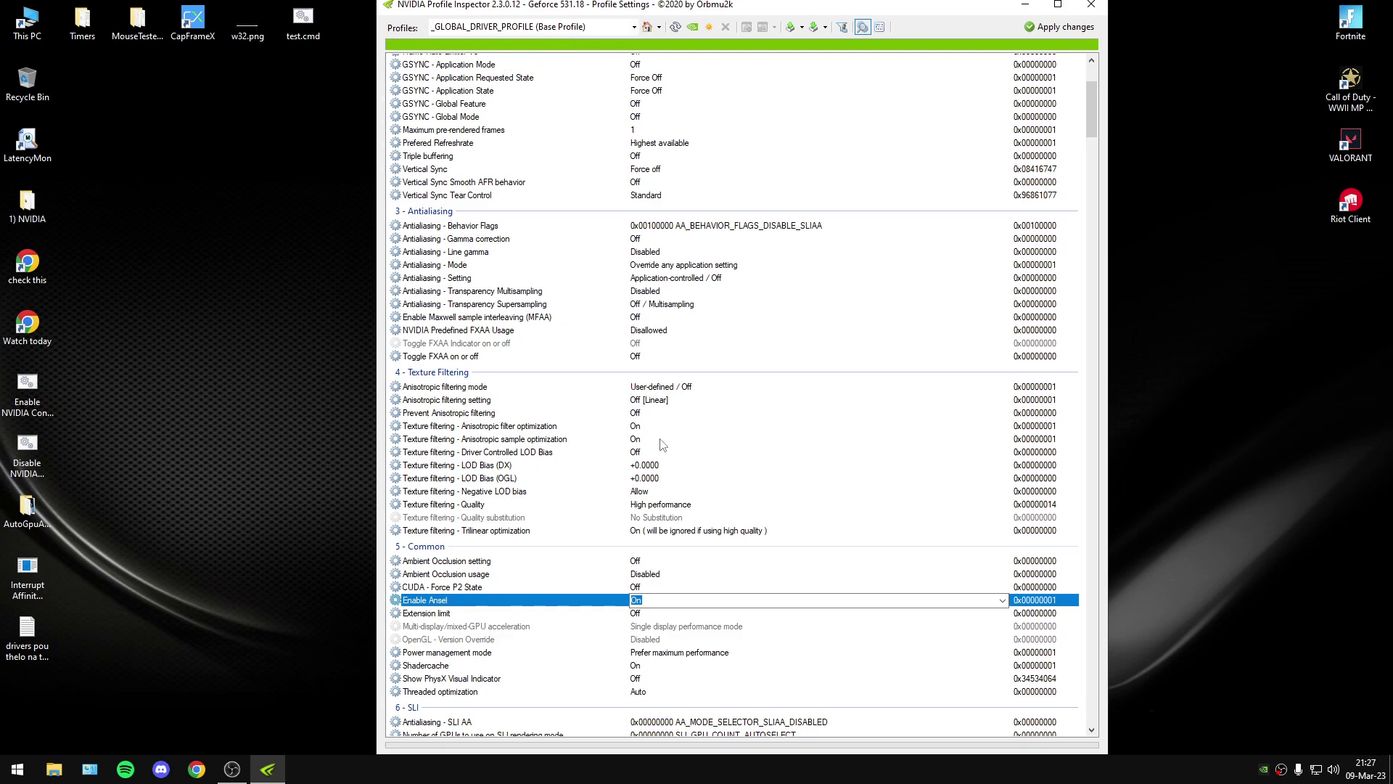
pyautogui.click(512, 26)
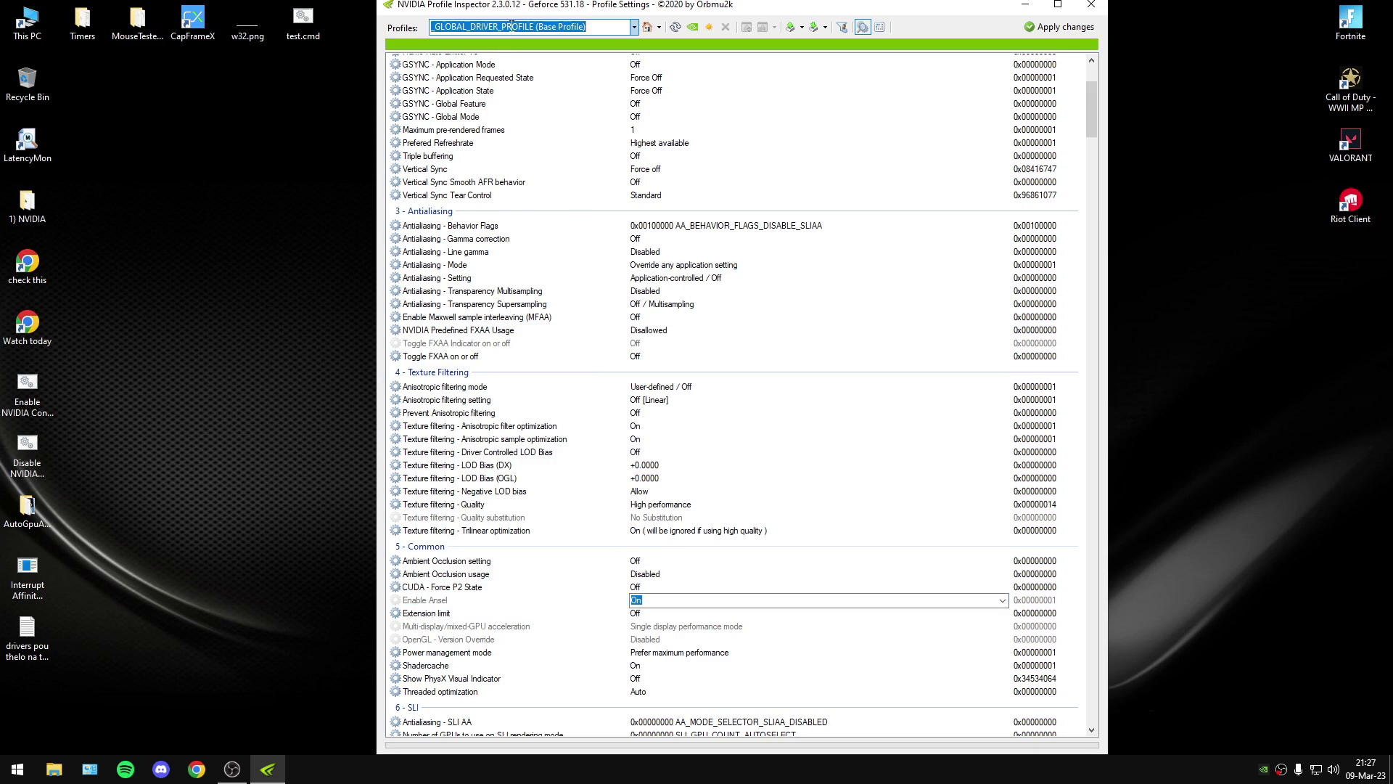
pyautogui.write('Fortnite')
pyautogui.press('Return')
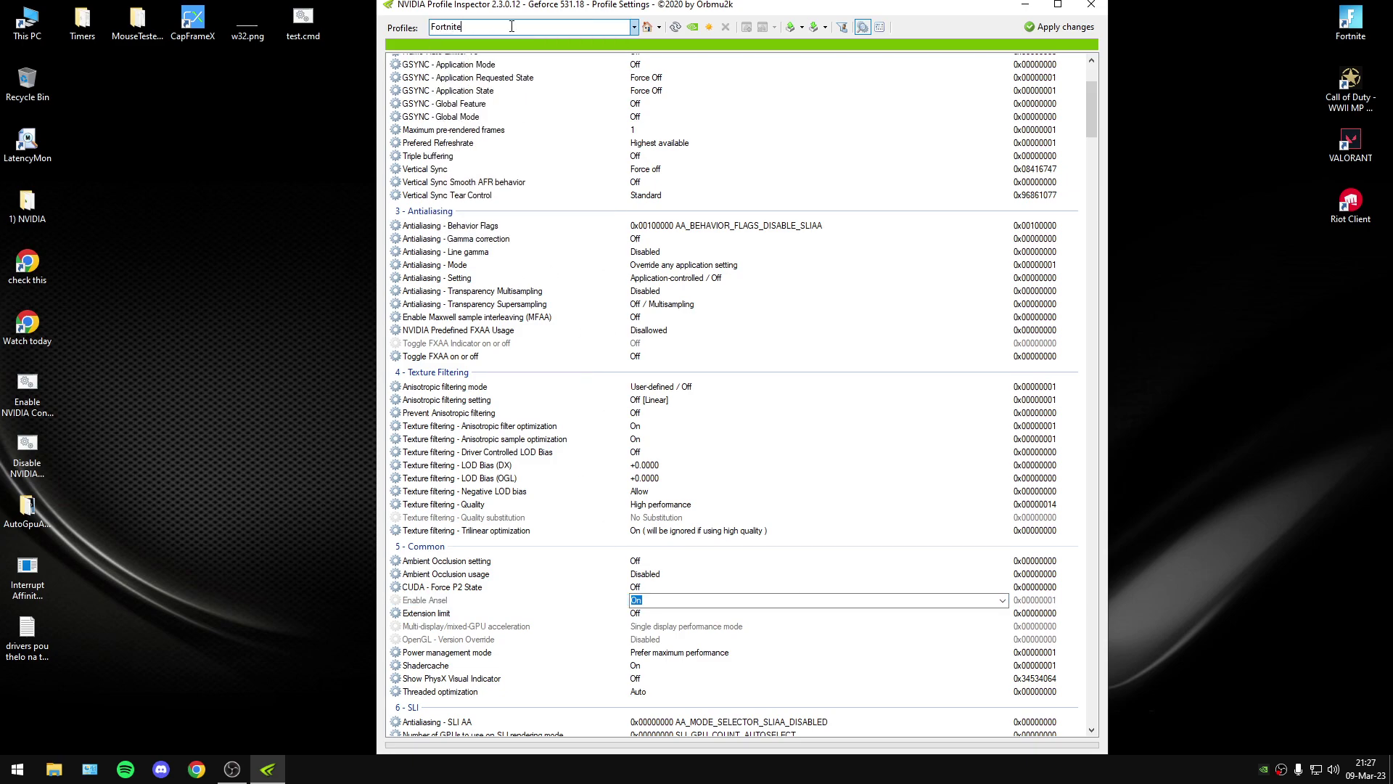
pyautogui.click(701, 621)
pyautogui.scroll(-1, 701, 620)
pyautogui.click(669, 691)
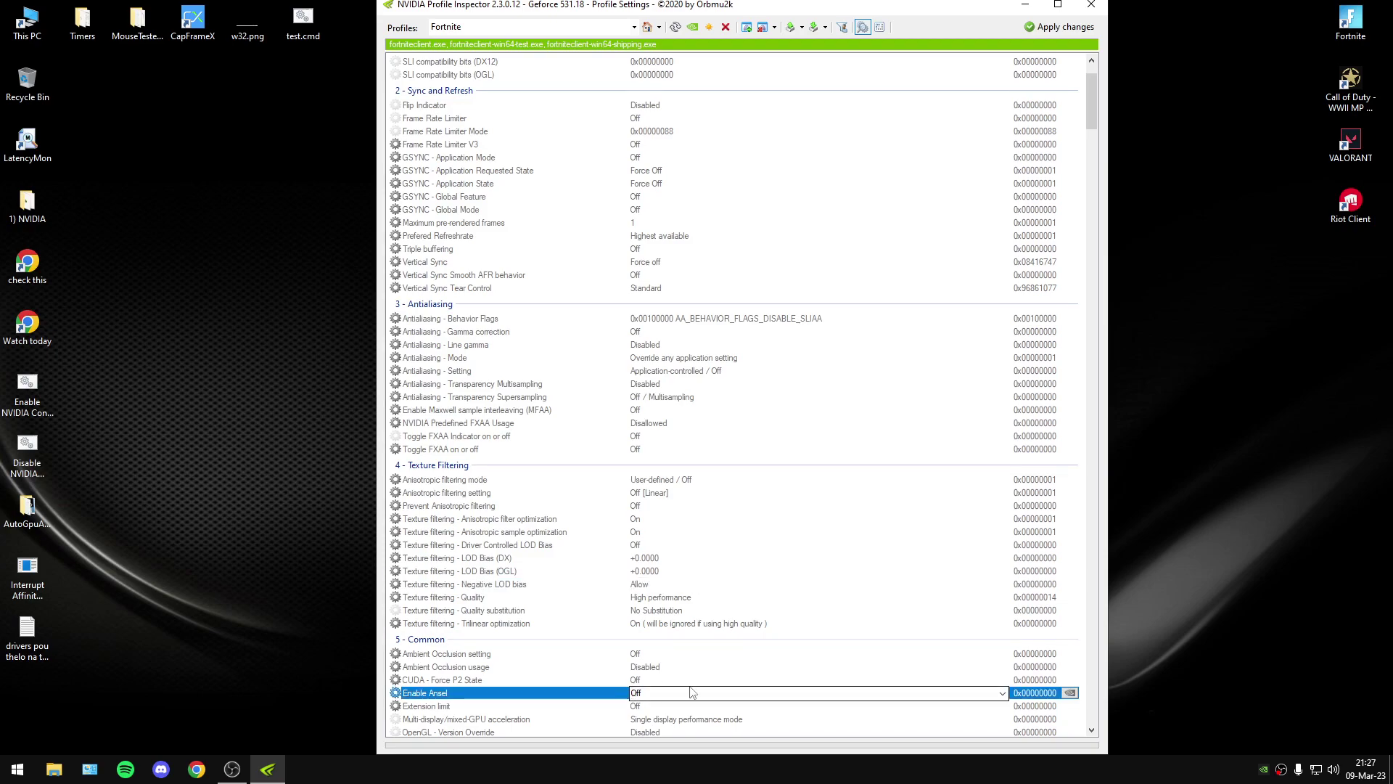
# Set the global profile's Enable Ansel to Off, apply, and dismiss the NVAPI_NOT_SUPPORTED error.
pyautogui.click(646, 27)
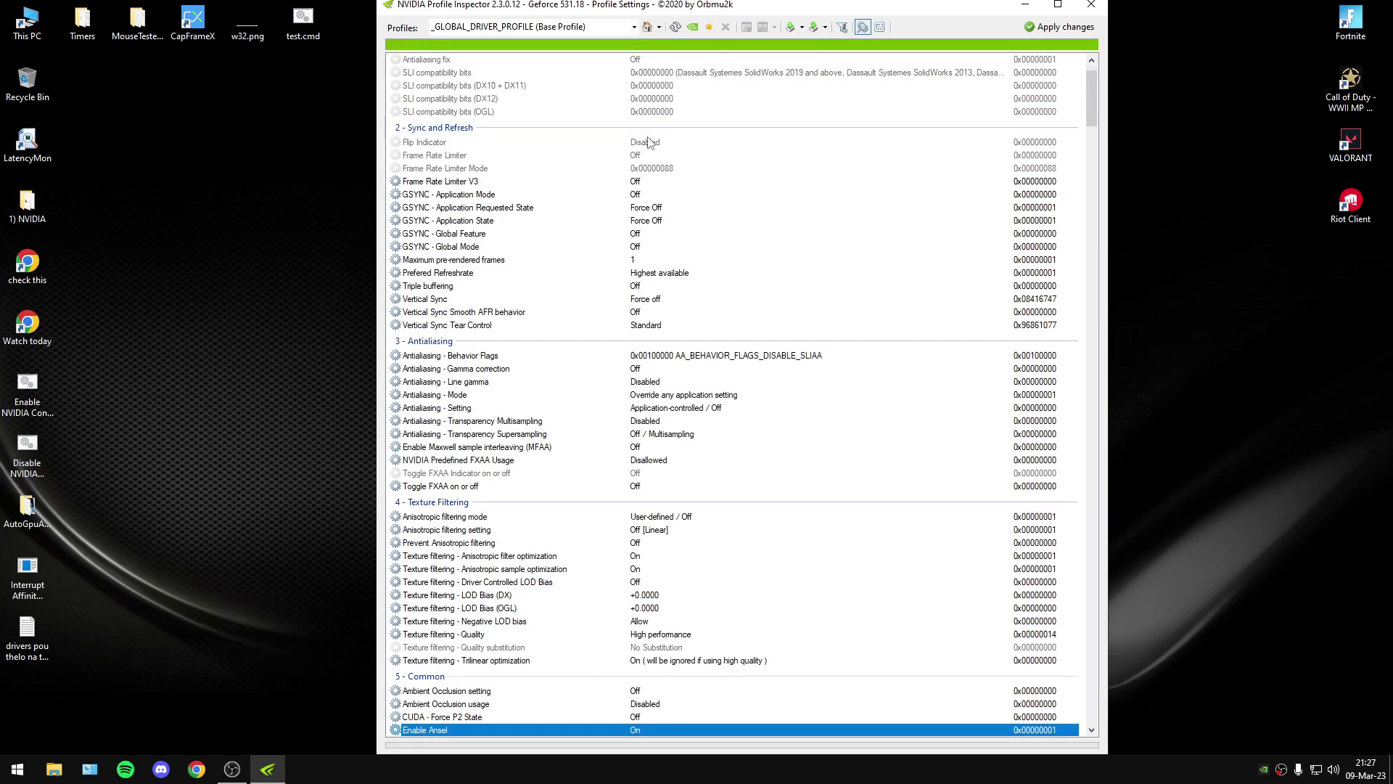
pyautogui.click(1004, 730)
pyautogui.click(1002, 730)
pyautogui.click(899, 753)
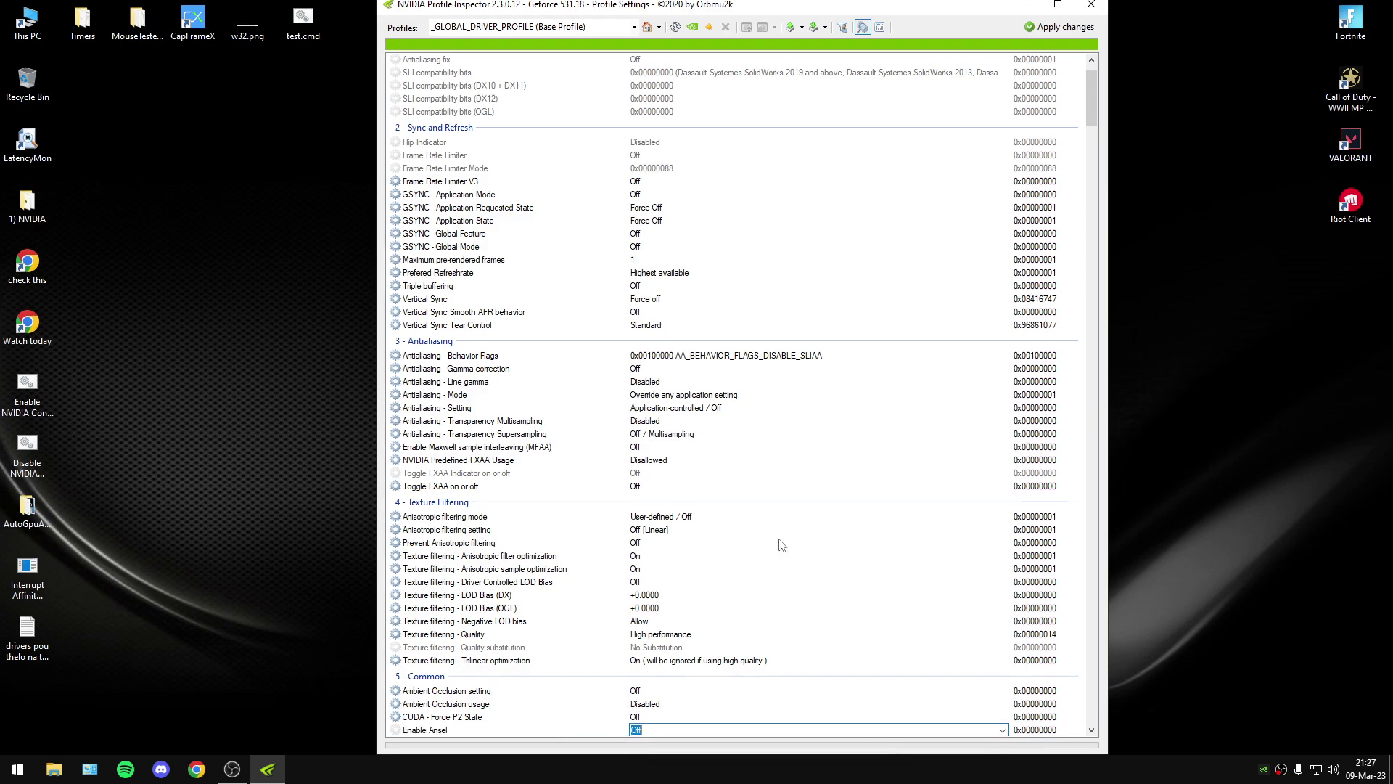
pyautogui.click(1049, 30)
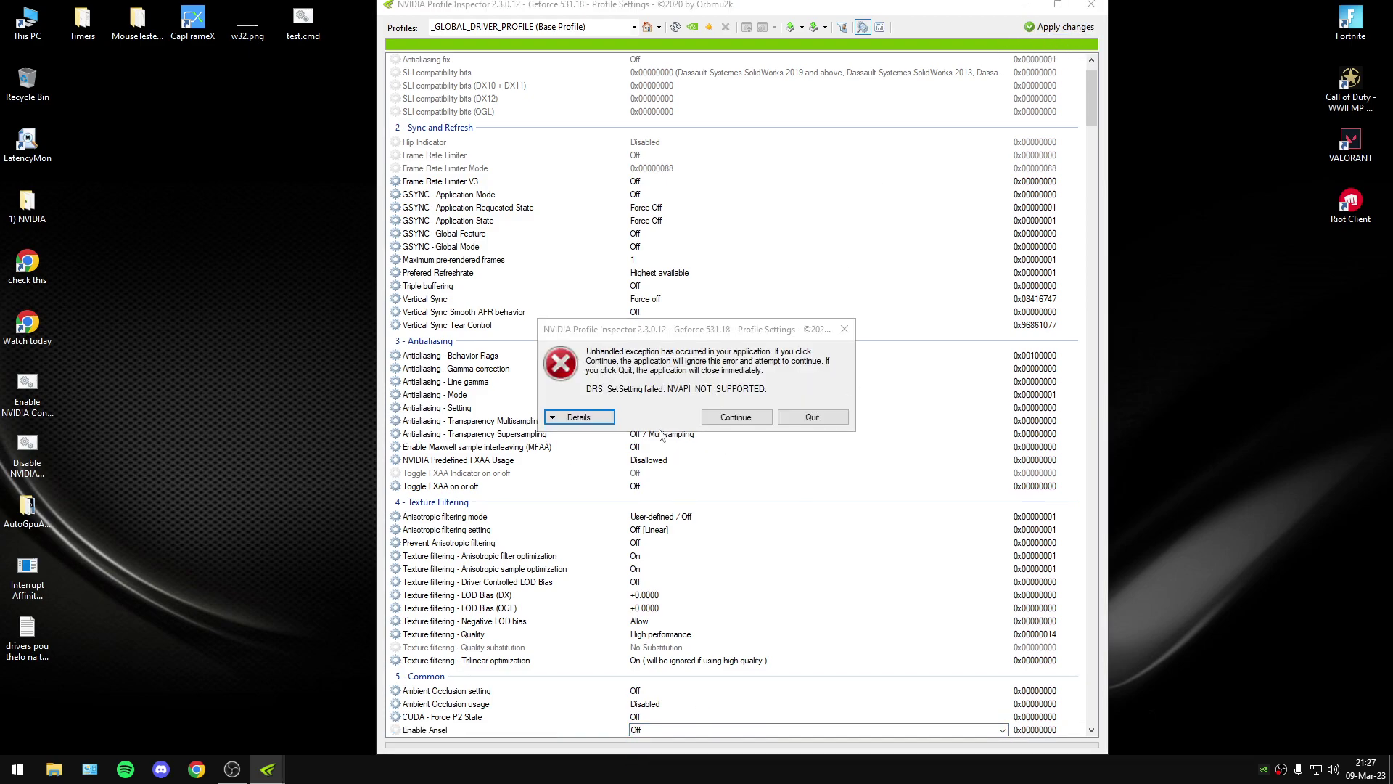
pyautogui.click(735, 418)
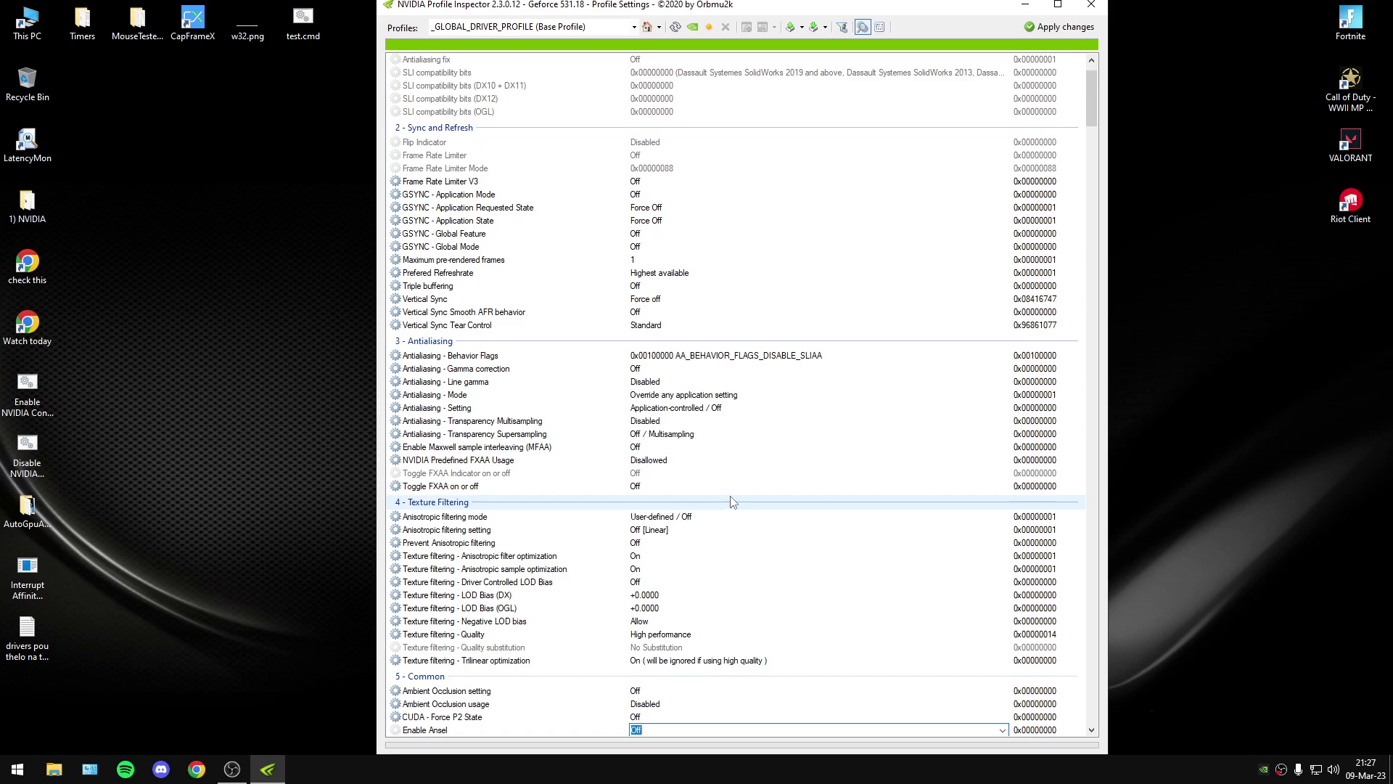